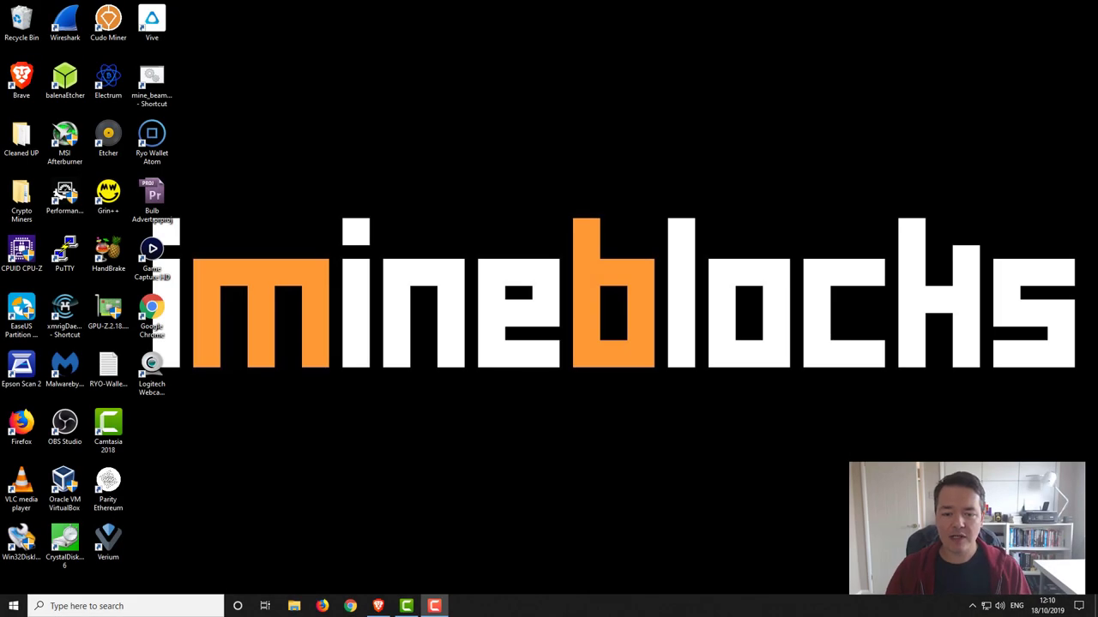
# Bring back the Brave window with DeFi Pulse's DAI interest comparison, led by Compound at 7.39% APY
pyautogui.click(383, 607)
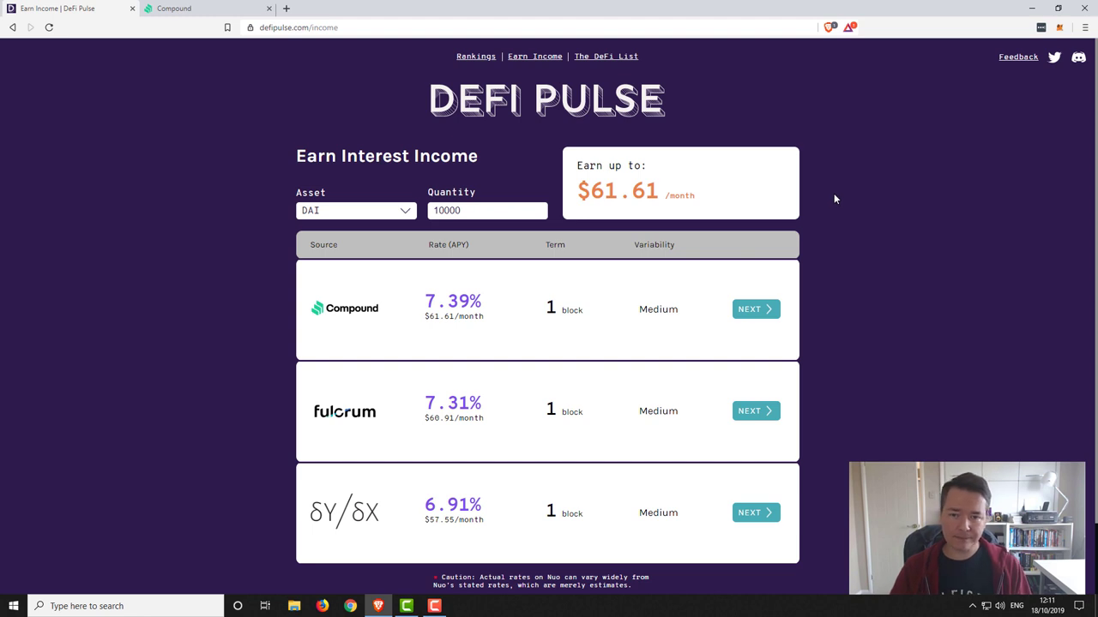
# Switch to the Compound Finance tab, select its web address and scroll through the home page
pyautogui.click(197, 12)
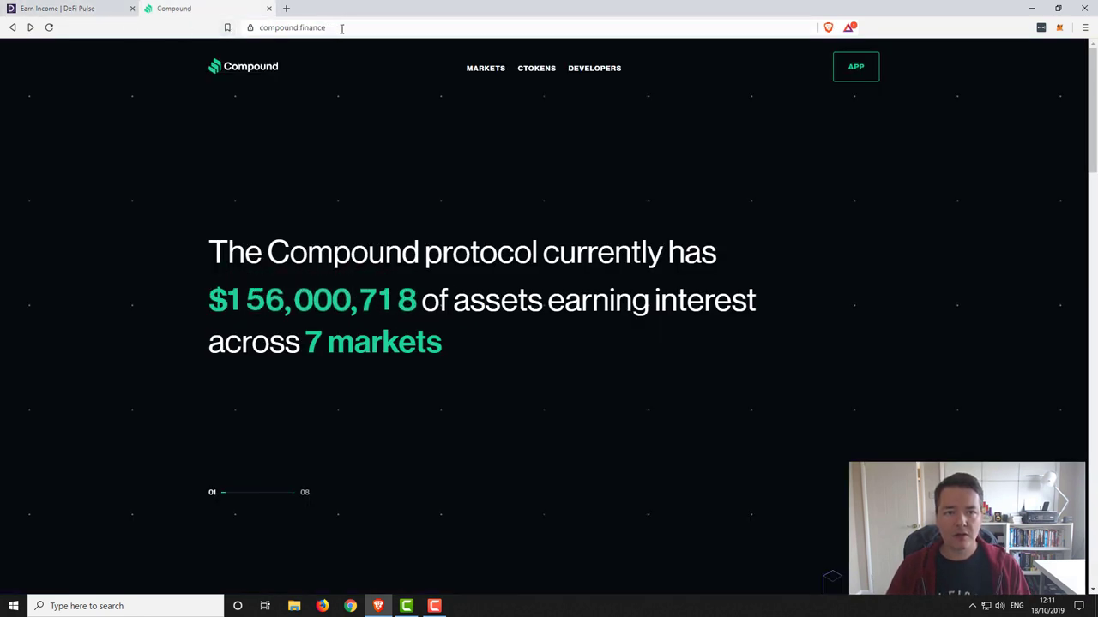
pyautogui.moveTo(327, 28); pyautogui.dragTo(244, 28)
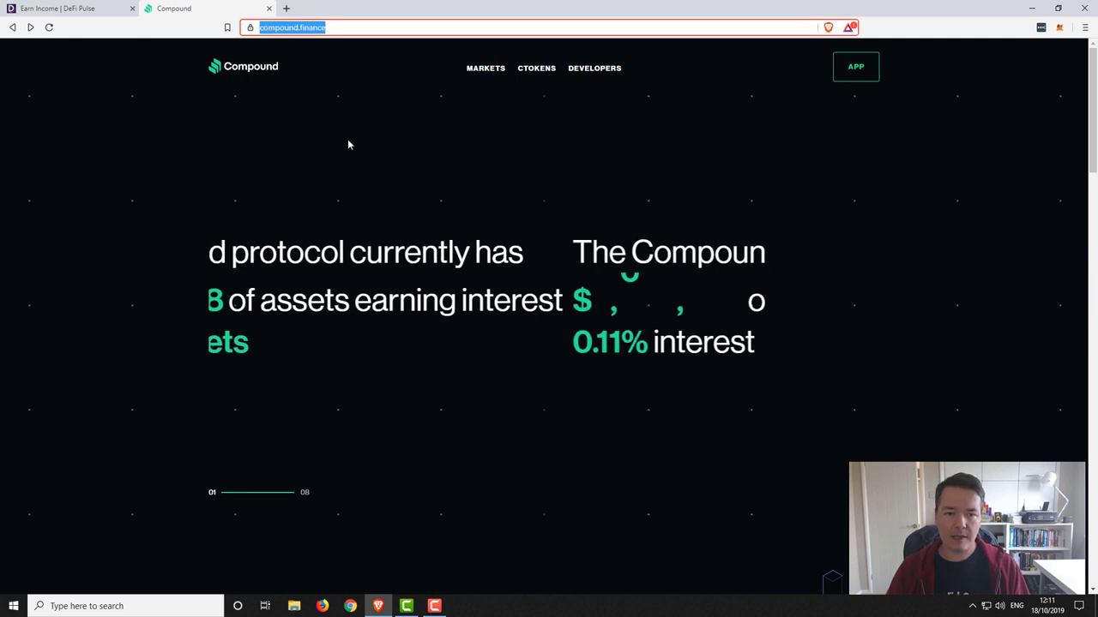
pyautogui.scroll(-5, 547, 196)
pyautogui.scroll(-8, 541, 182)
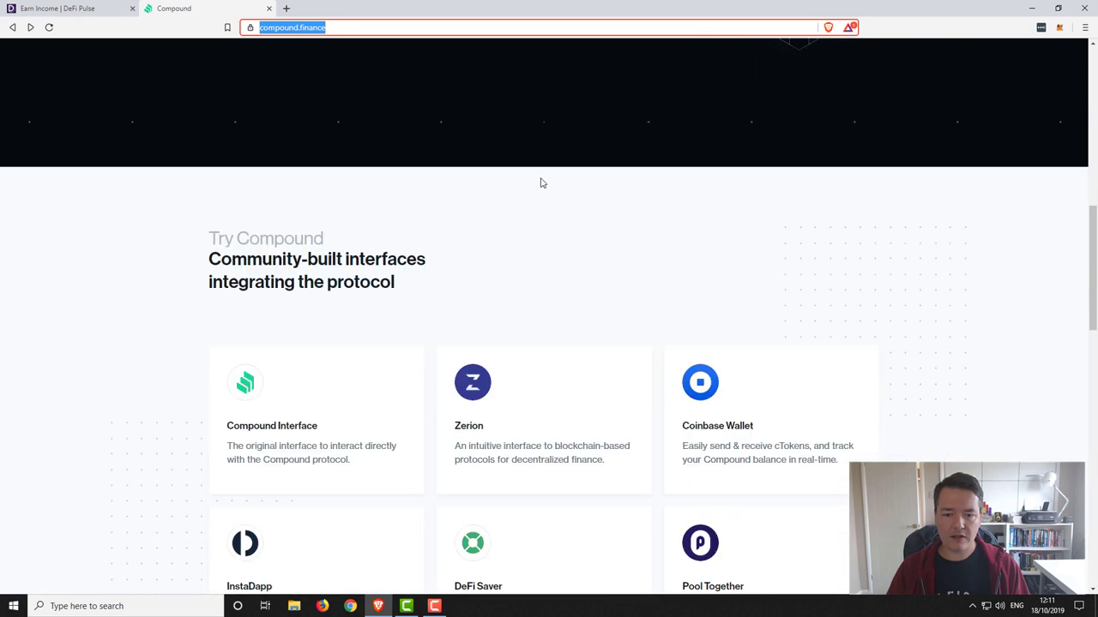
pyautogui.scroll(11, 540, 180)
pyautogui.scroll(2, 539, 150)
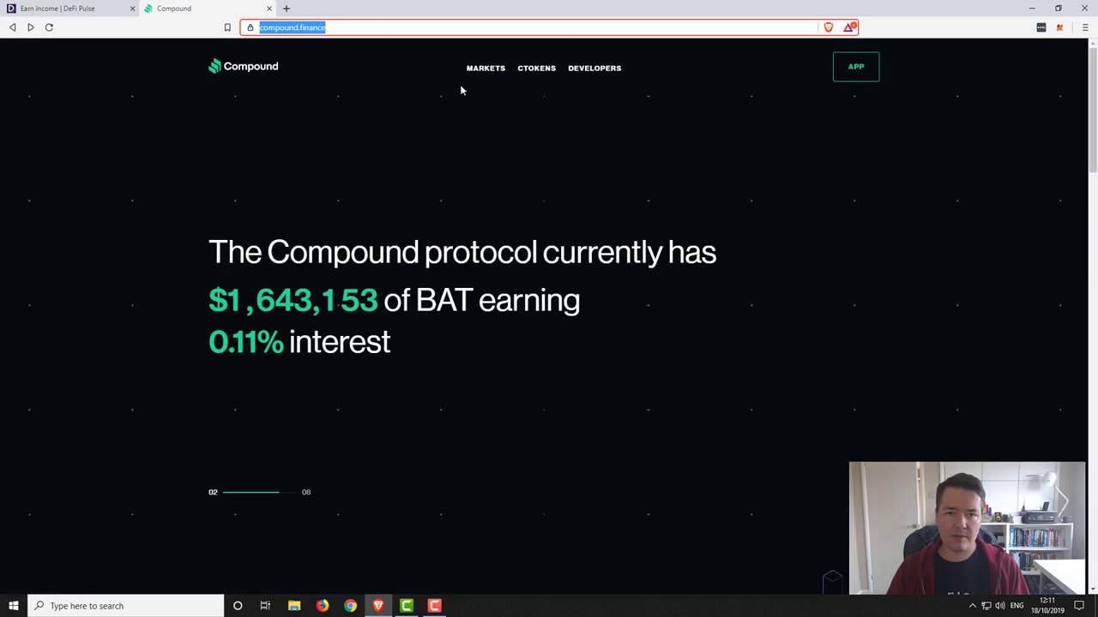
# Open the Markets overview and compare Ether's 0.04% and Dai's 7.30% supply APRs
pyautogui.click(482, 72)
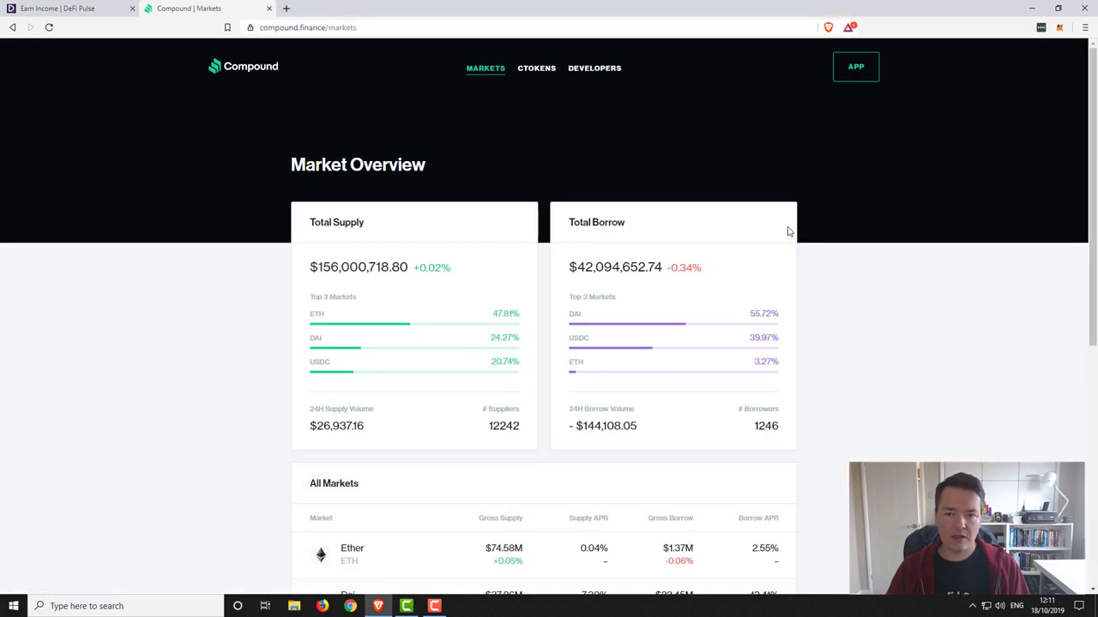
pyautogui.scroll(-3, 787, 230)
pyautogui.scroll(-1, 787, 230)
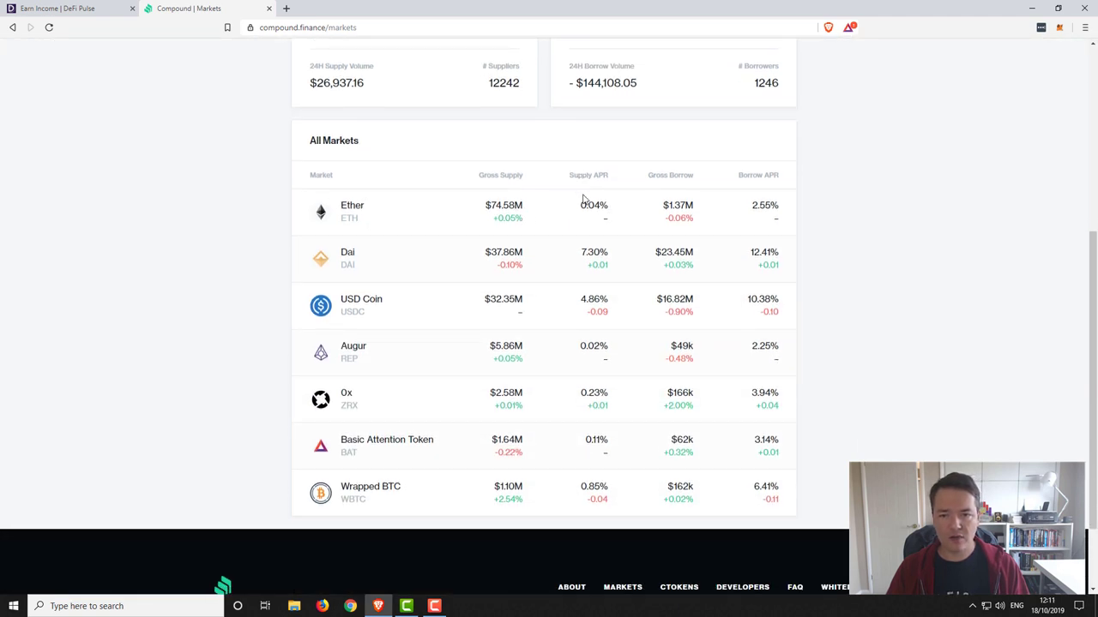
pyautogui.moveTo(608, 207); pyautogui.dragTo(580, 205)
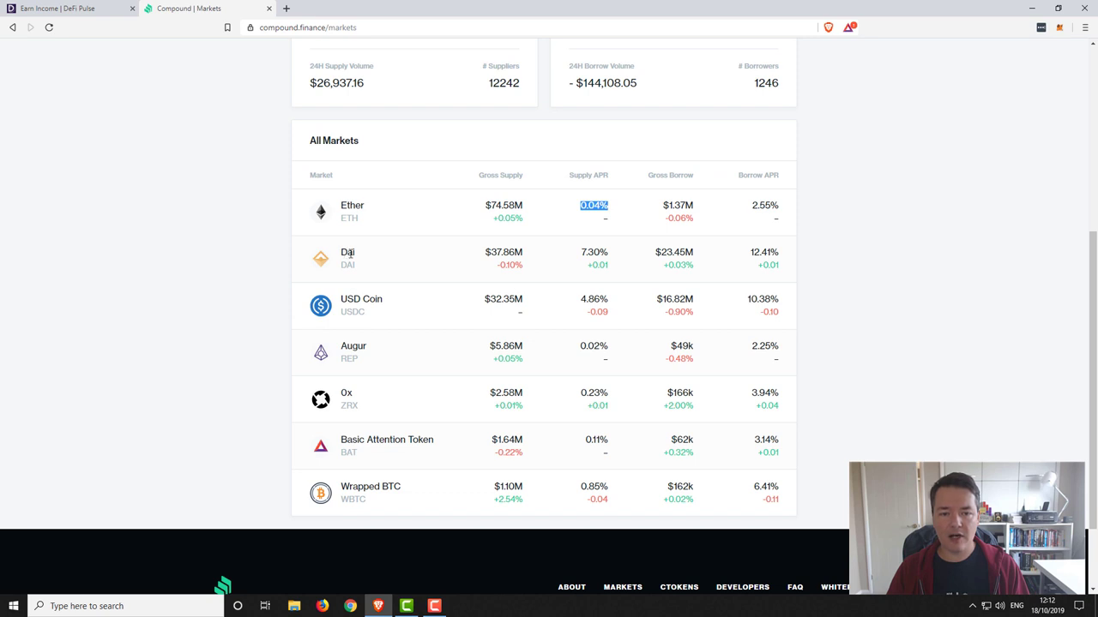
pyautogui.click(608, 250)
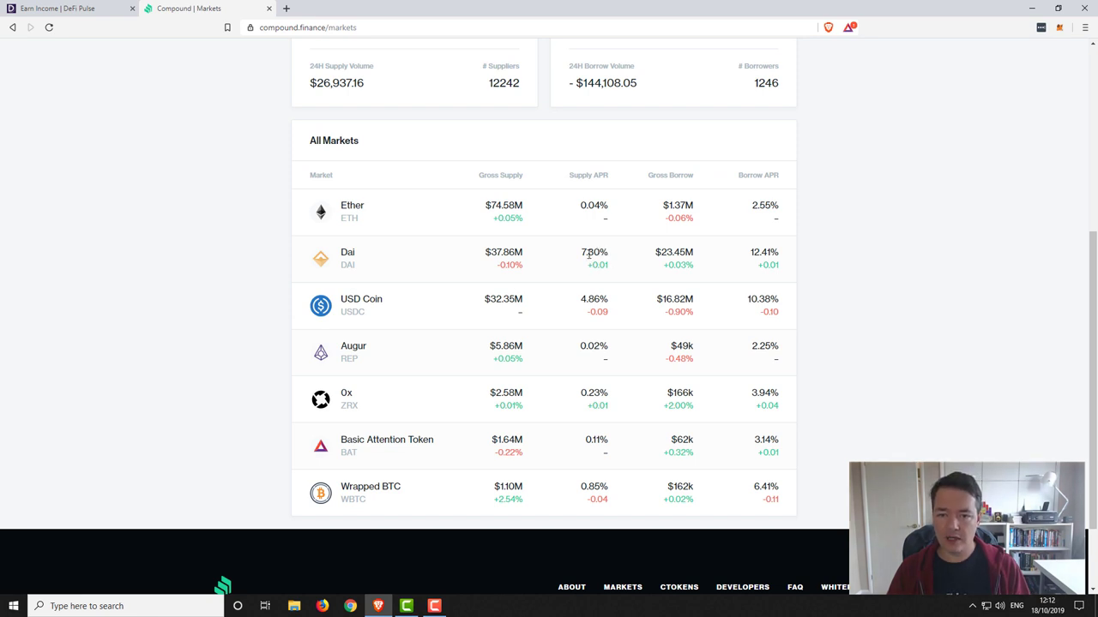
pyautogui.moveTo(583, 254); pyautogui.dragTo(609, 255)
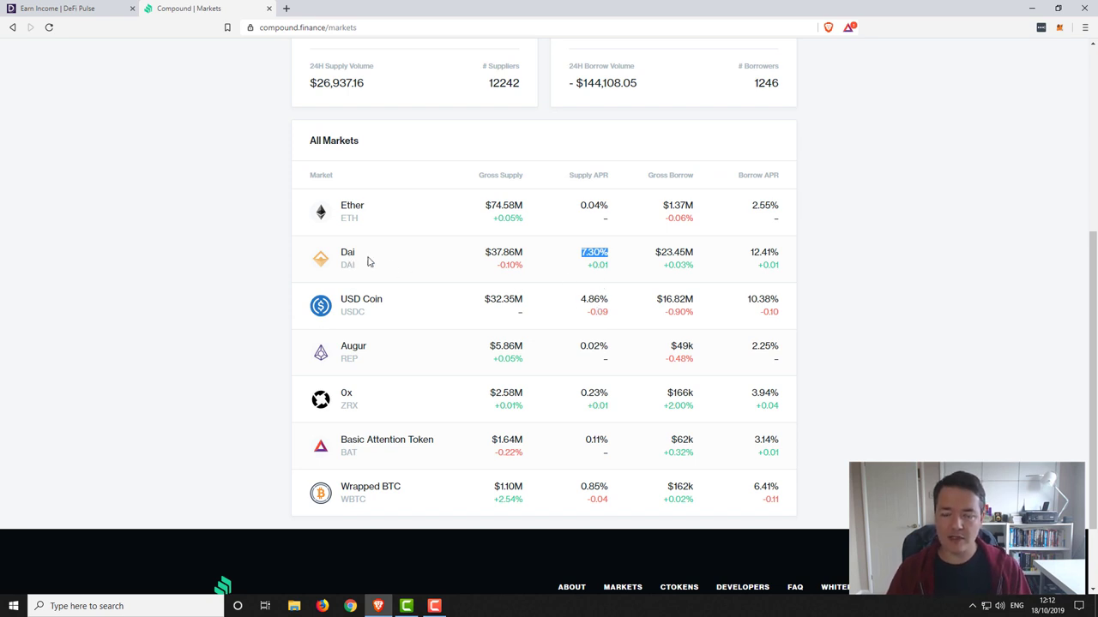
pyautogui.scroll(4, 425, 293)
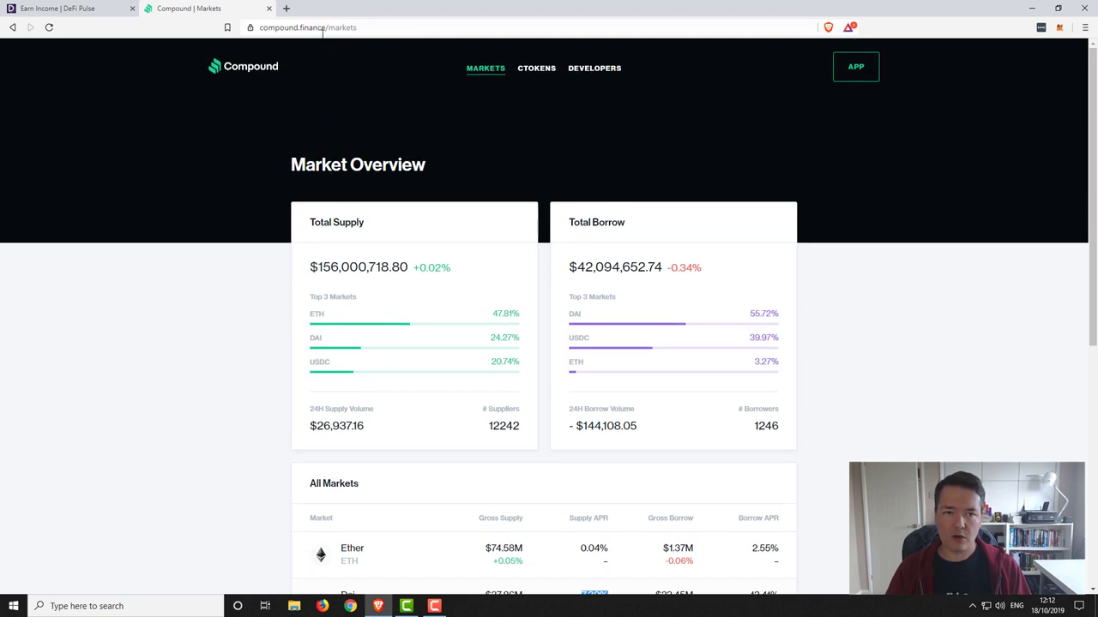
# Open the Compound app and check the MetaMask wallet's token balances, including 0.05 ETH and DAI
pyautogui.click(858, 69)
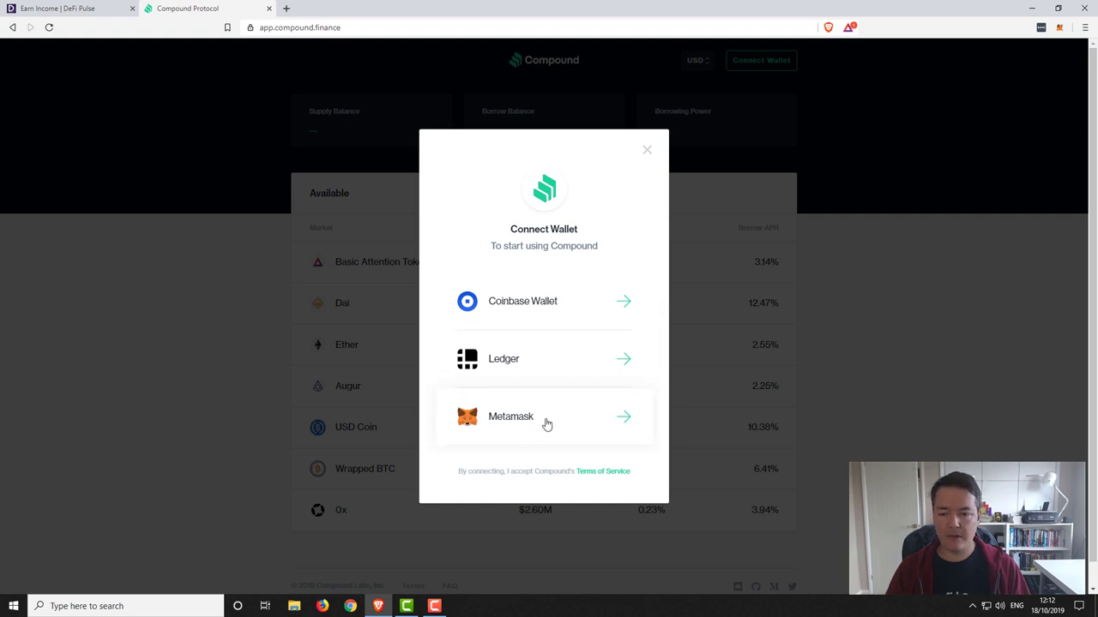
pyautogui.click(1060, 28)
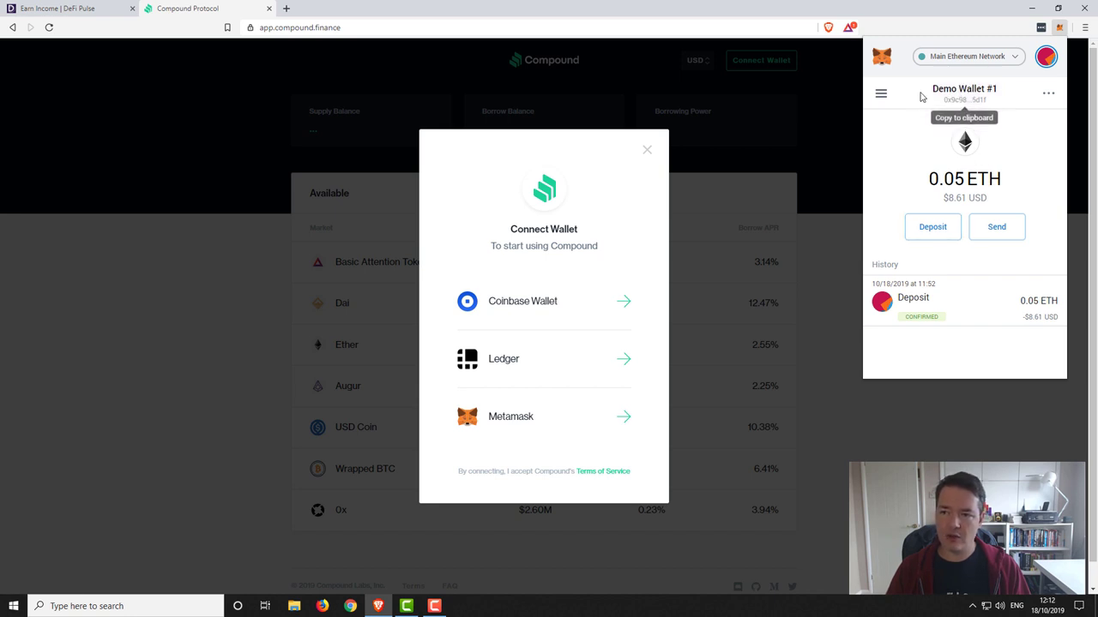
pyautogui.click(880, 95)
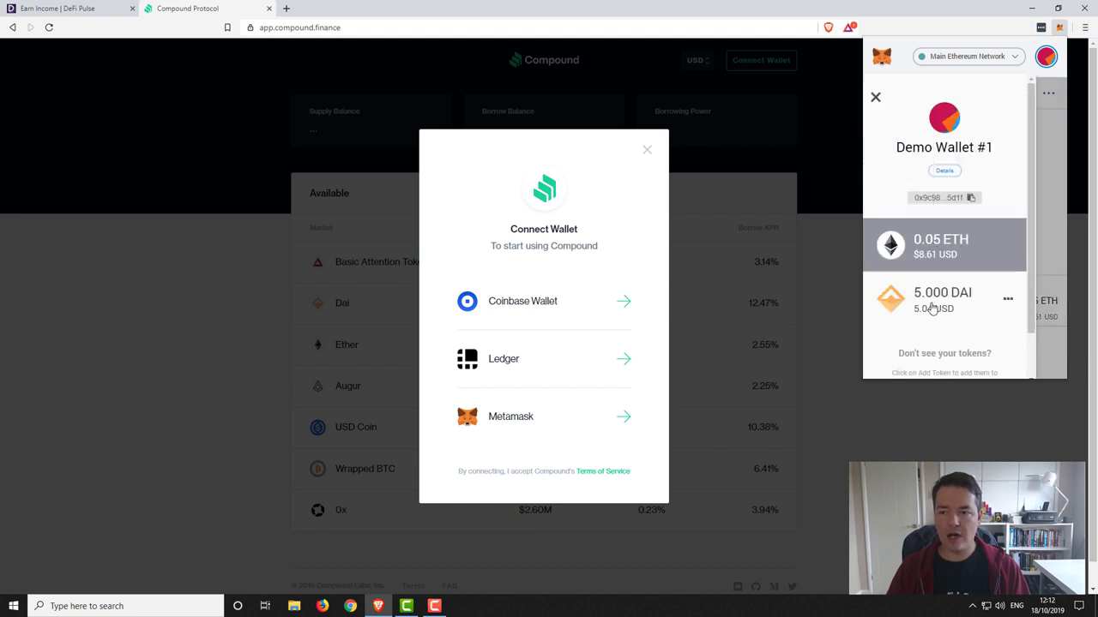
pyautogui.click(876, 99)
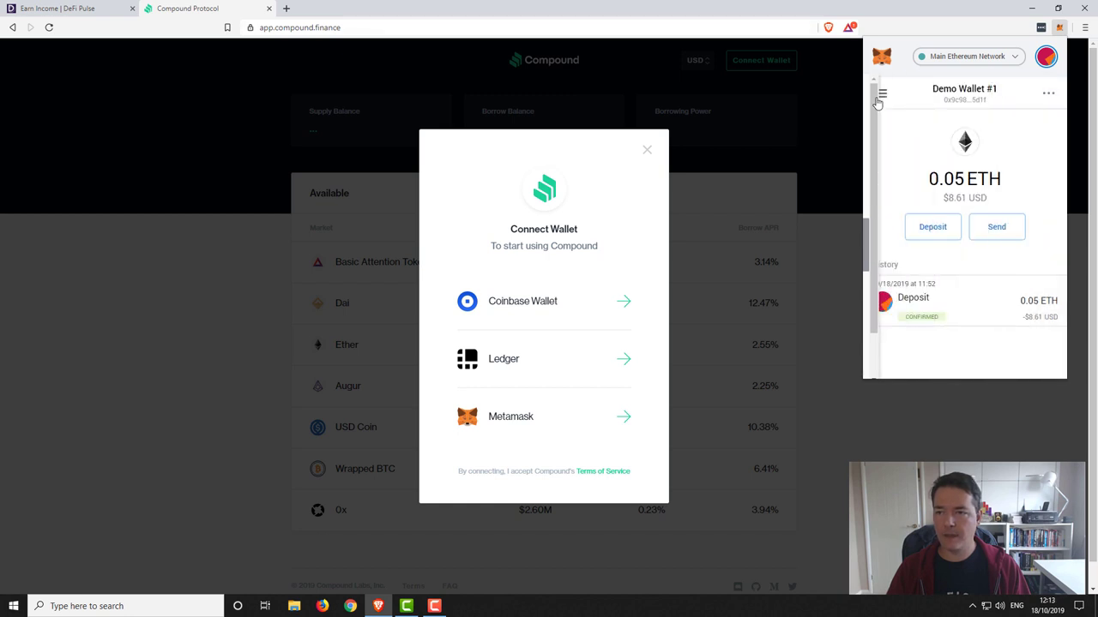
pyautogui.click(558, 142)
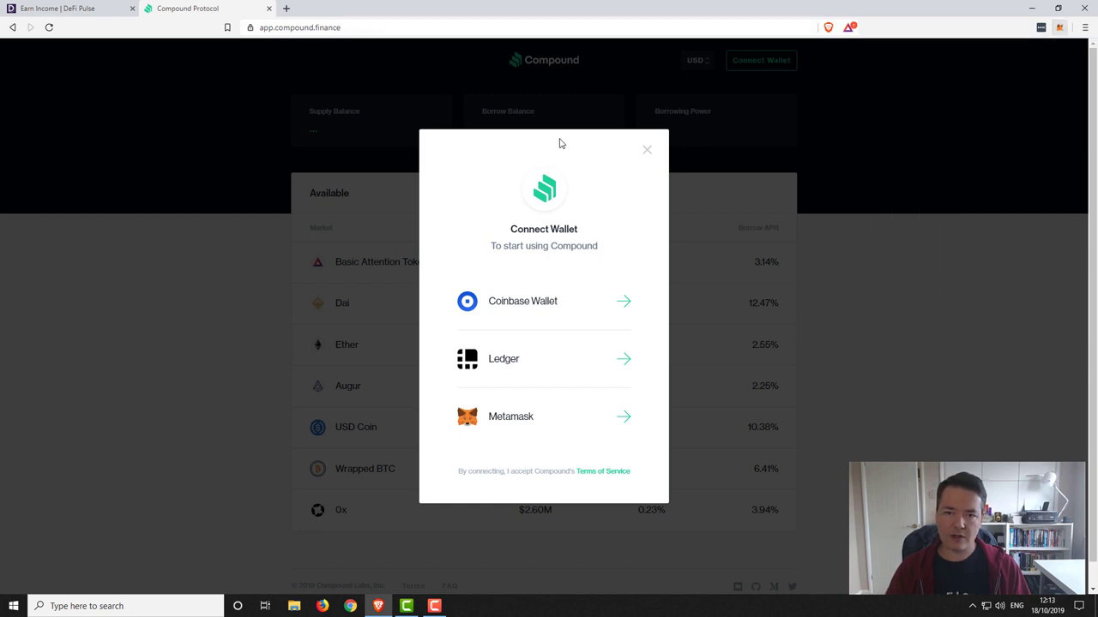
# Pick Metamask as the wallet and approve the Compound Protocol connection request
pyautogui.click(523, 422)
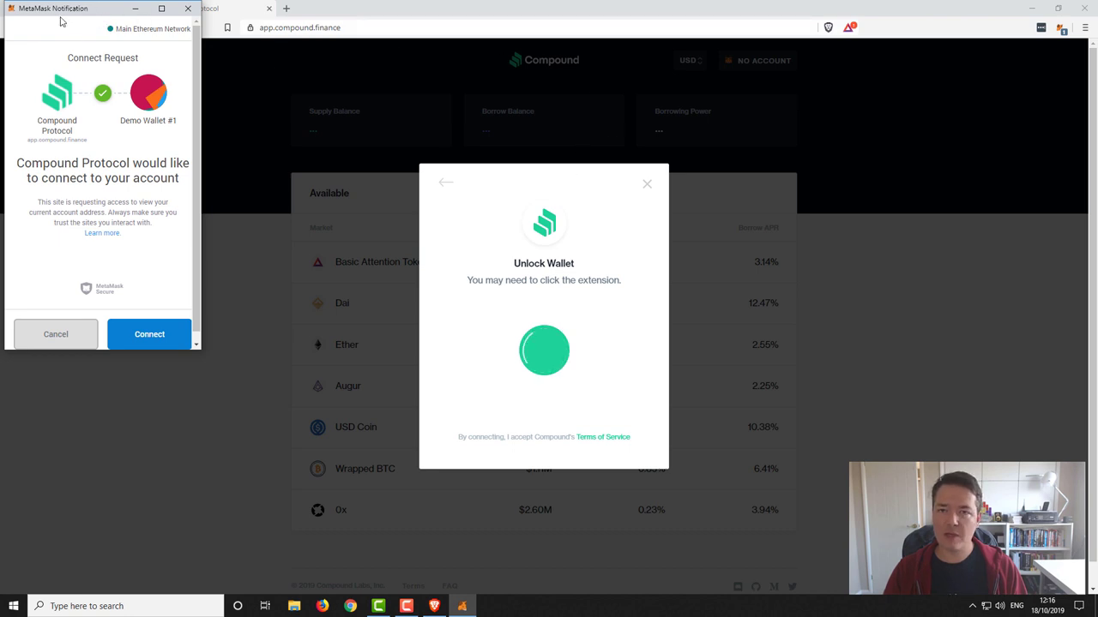
pyautogui.moveTo(85, 10); pyautogui.dragTo(101, 32)
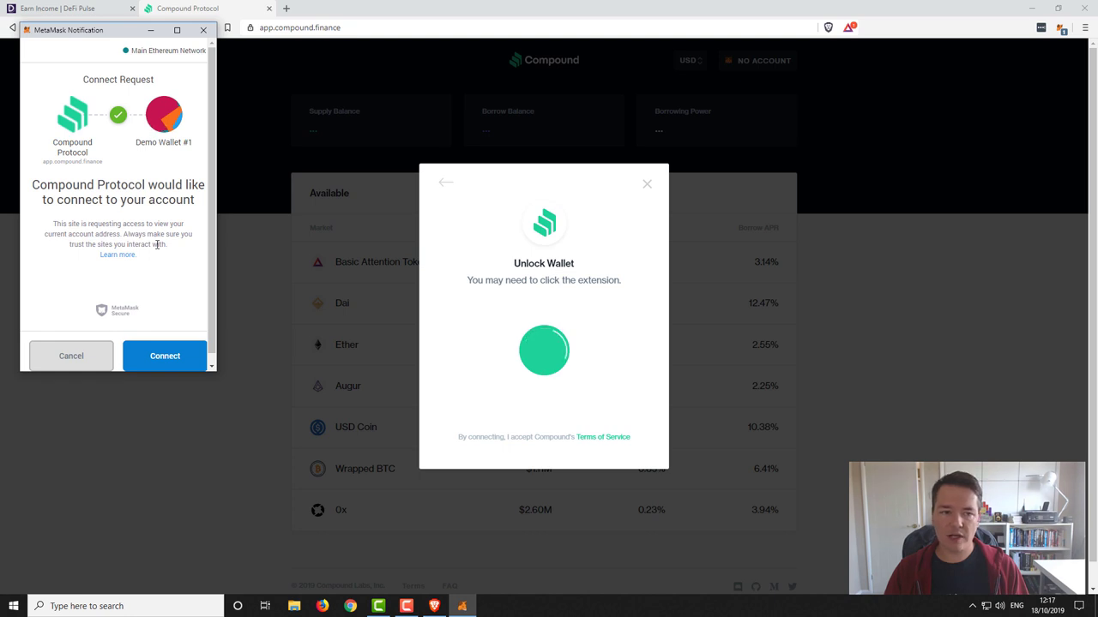
pyautogui.click(165, 357)
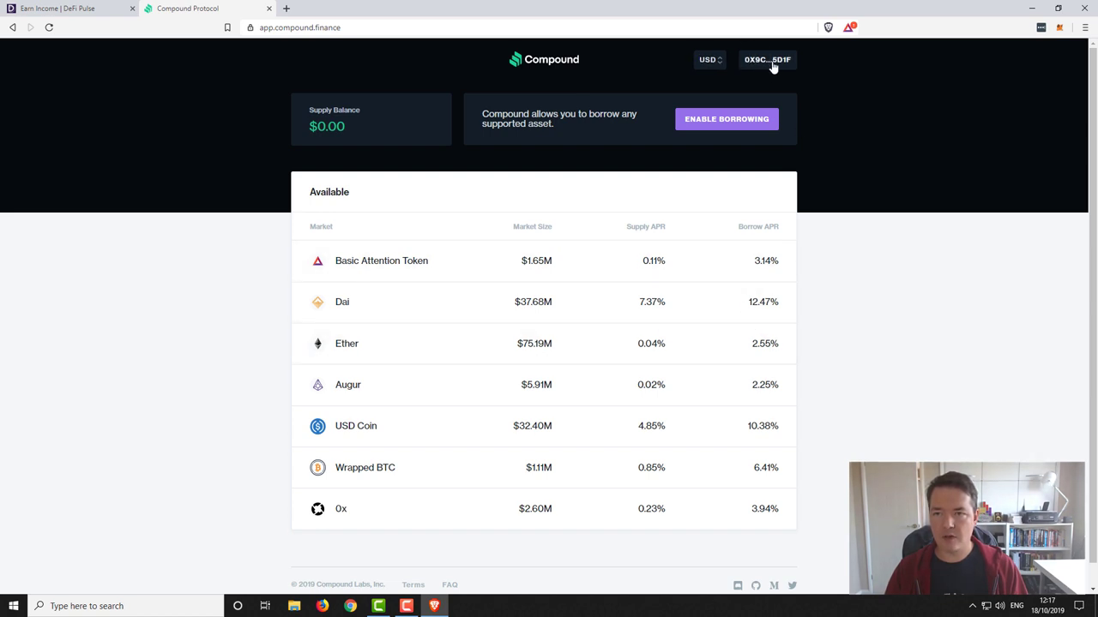
# Glance at the MetaMask wallet, then open the Dai market page with its 7.37% supply APR
pyautogui.click(1060, 29)
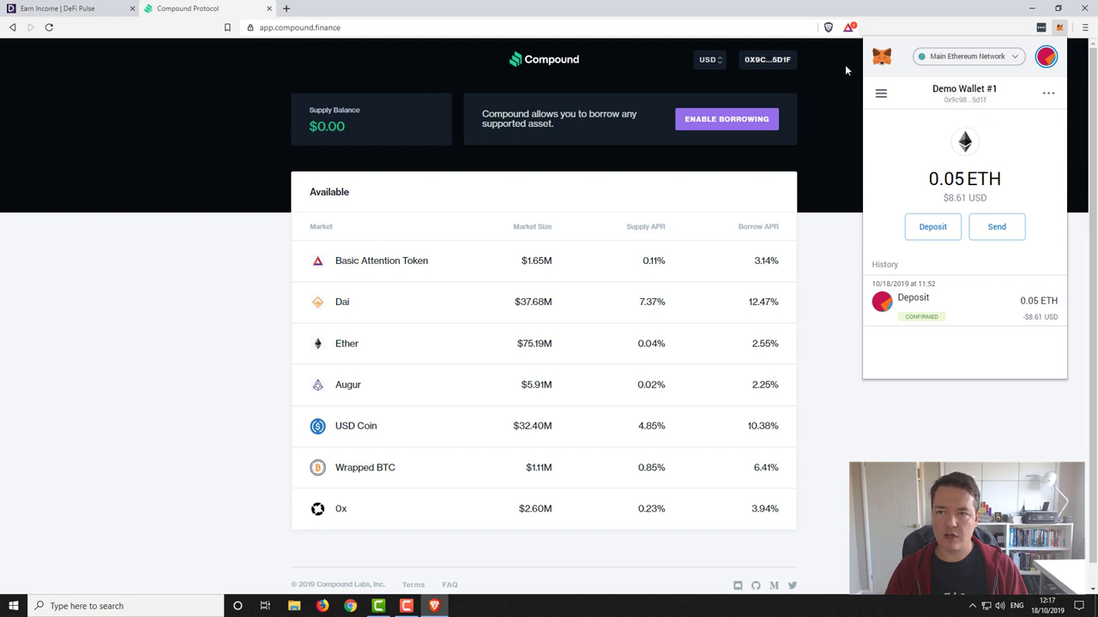
pyautogui.click(865, 15)
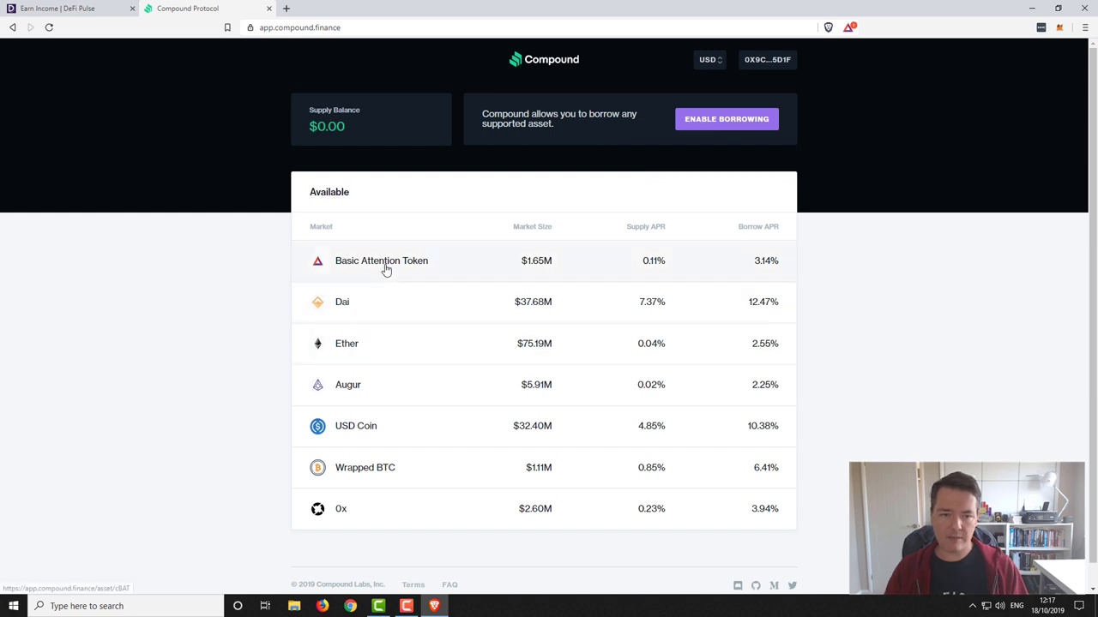
pyautogui.click(402, 307)
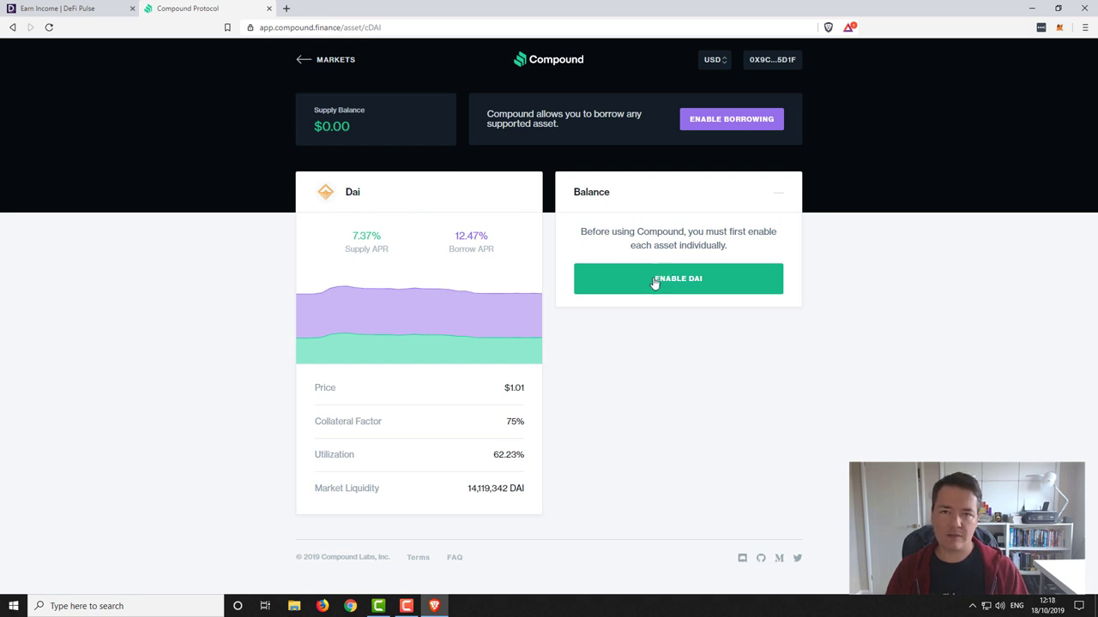
pyautogui.click(674, 291)
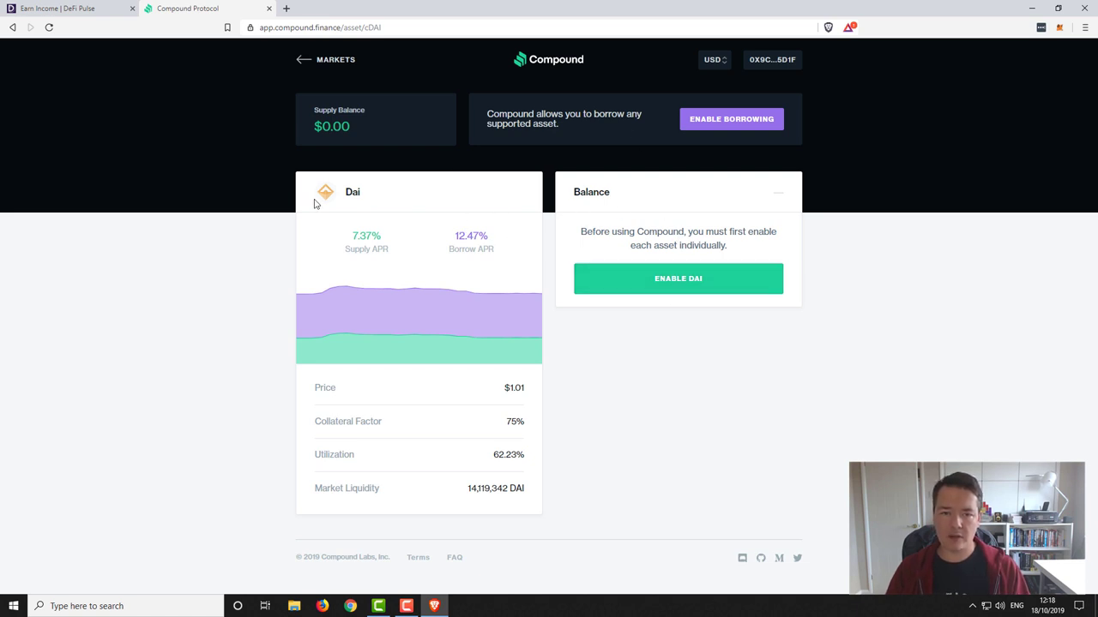
# Enable DAI on Compound and confirm the spending approval in MetaMask after reviewing the gas fee
pyautogui.click(656, 283)
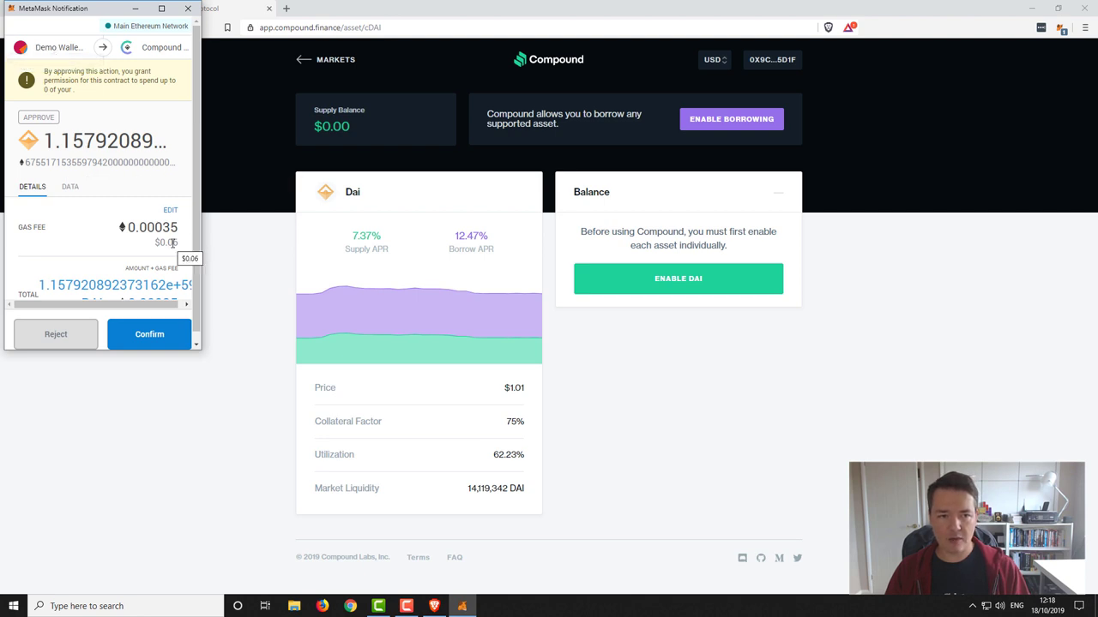
pyautogui.scroll(-1, 164, 250)
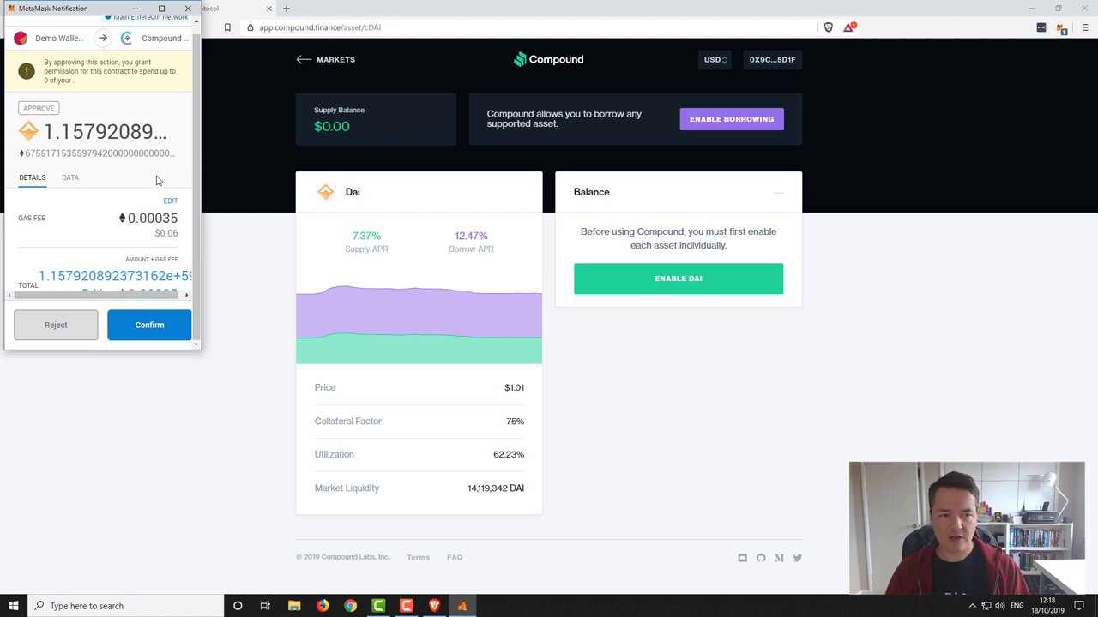
pyautogui.click(156, 331)
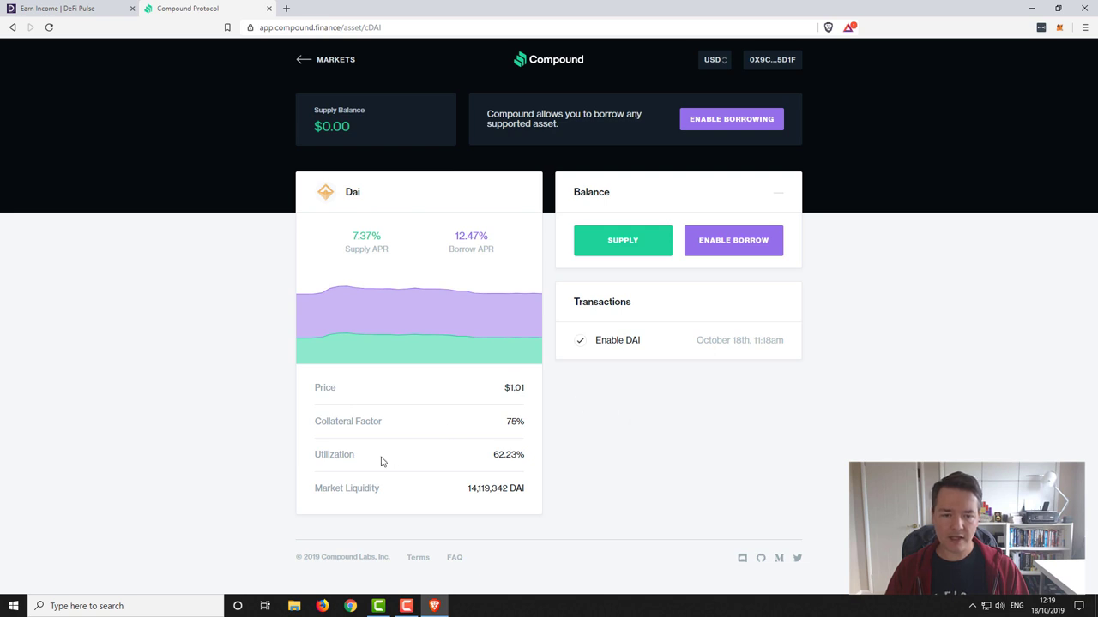
pyautogui.moveTo(316, 454); pyautogui.dragTo(494, 456)
pyautogui.click(539, 458)
pyautogui.click(557, 455)
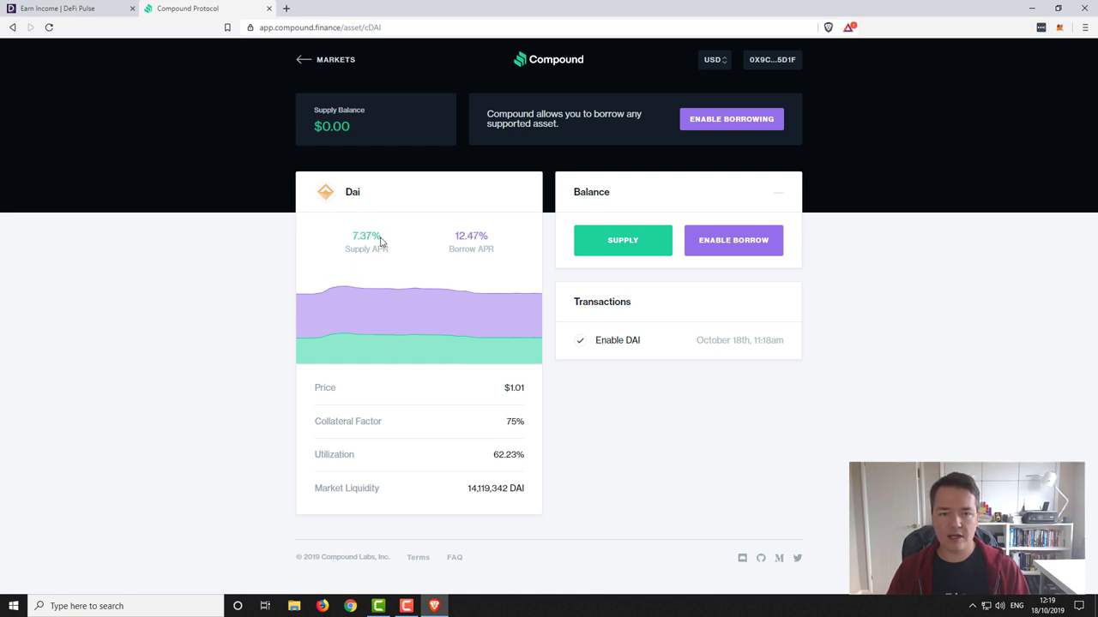
pyautogui.moveTo(381, 242); pyautogui.dragTo(348, 238)
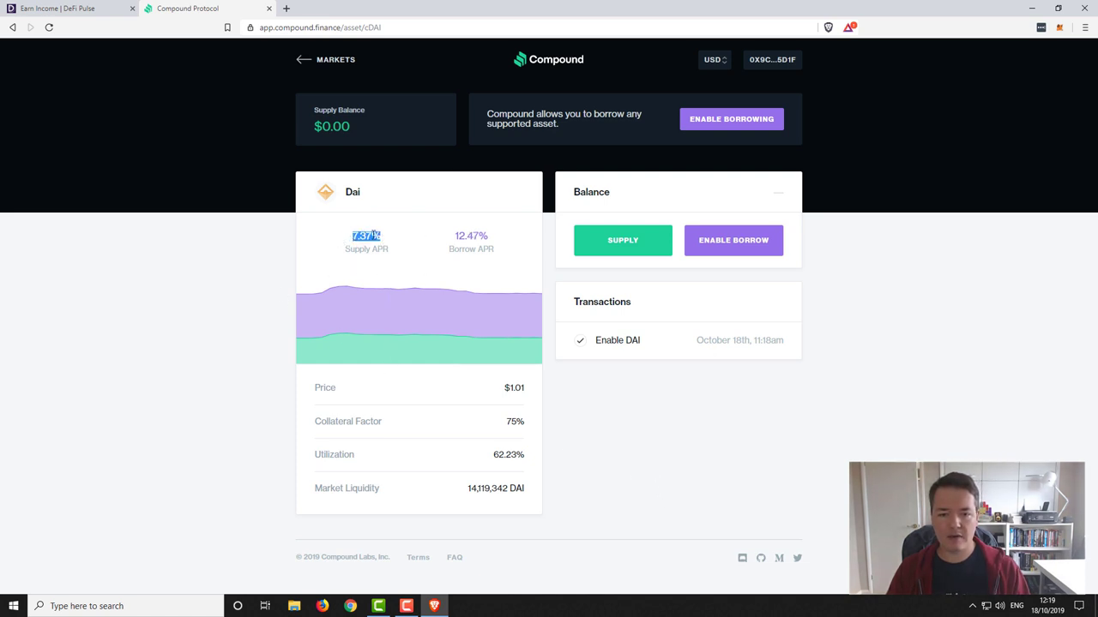
pyautogui.click(375, 235)
pyautogui.moveTo(522, 455); pyautogui.dragTo(493, 457)
pyautogui.click(551, 454)
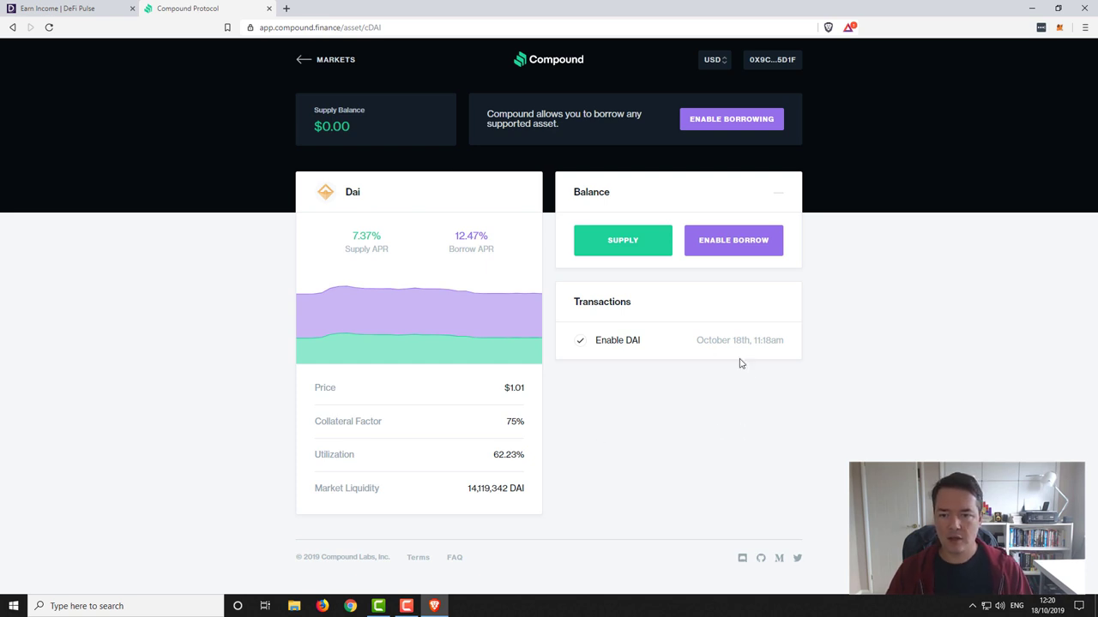
# Enter a 5 DAI ($5.04) supply amount in the Supply Dai form and submit it
pyautogui.click(616, 246)
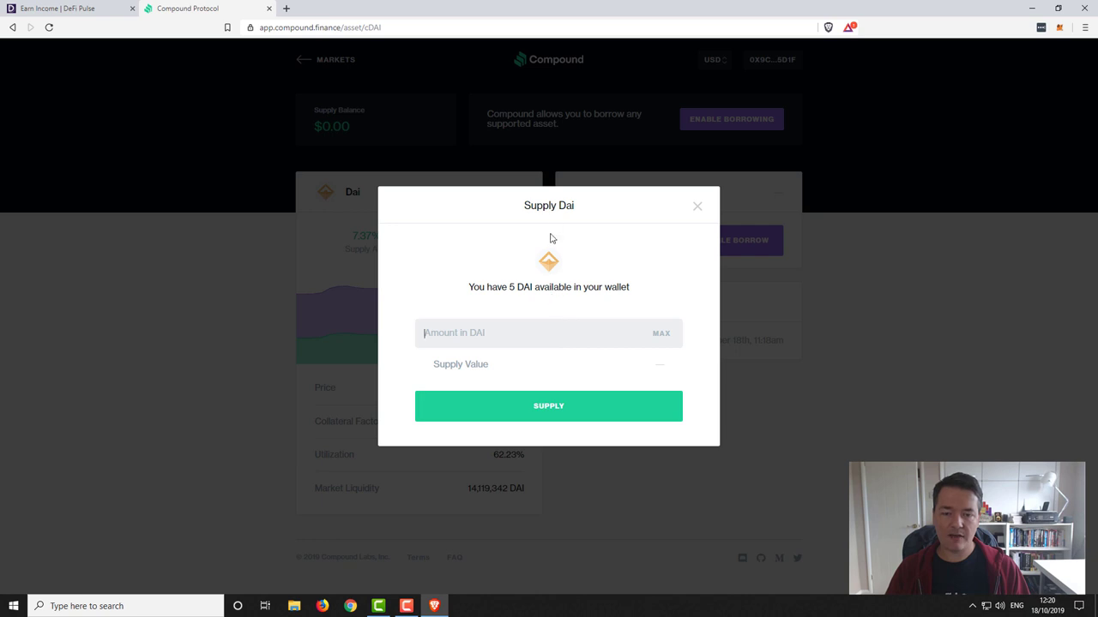
pyautogui.click(529, 340)
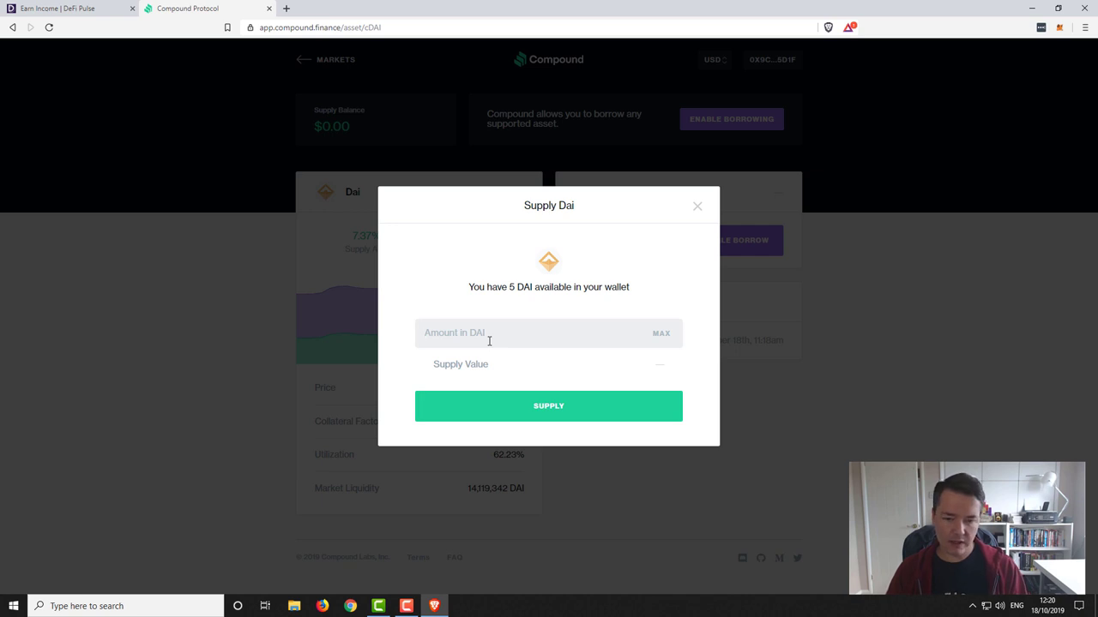
pyautogui.write('5')
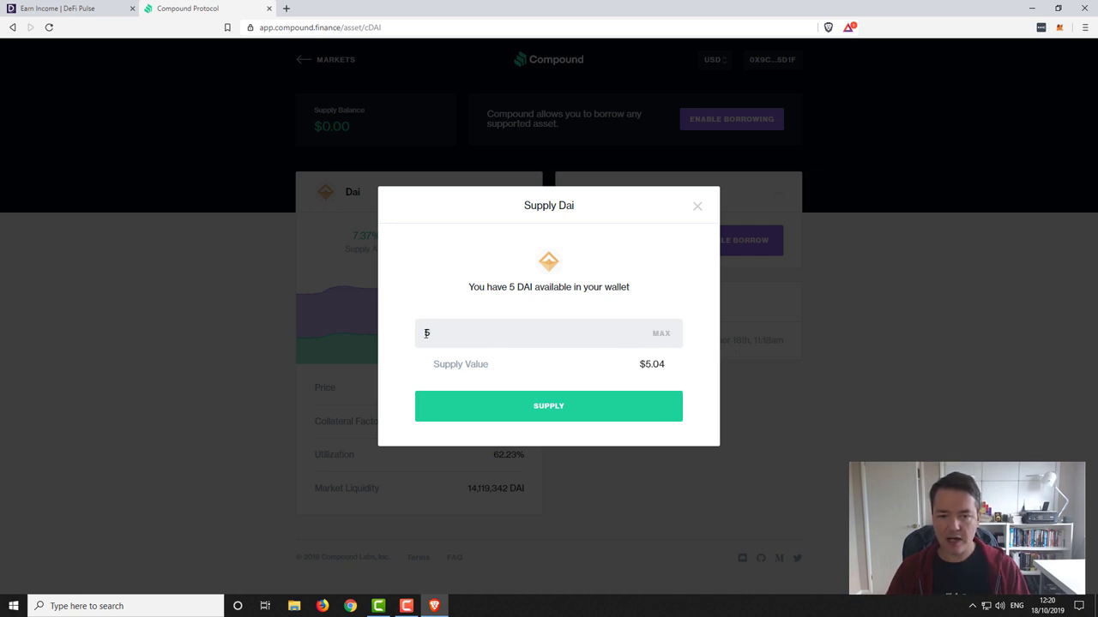
pyautogui.click(540, 409)
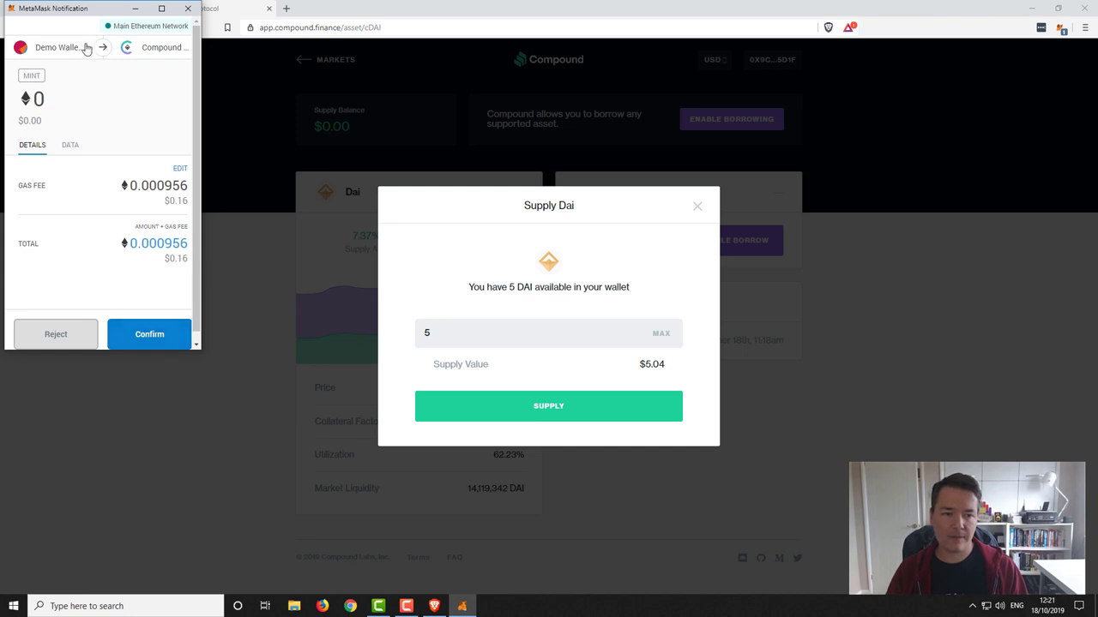
# Confirm the mint transaction in MetaMask so the 5 DAI supply completes
pyautogui.click(144, 340)
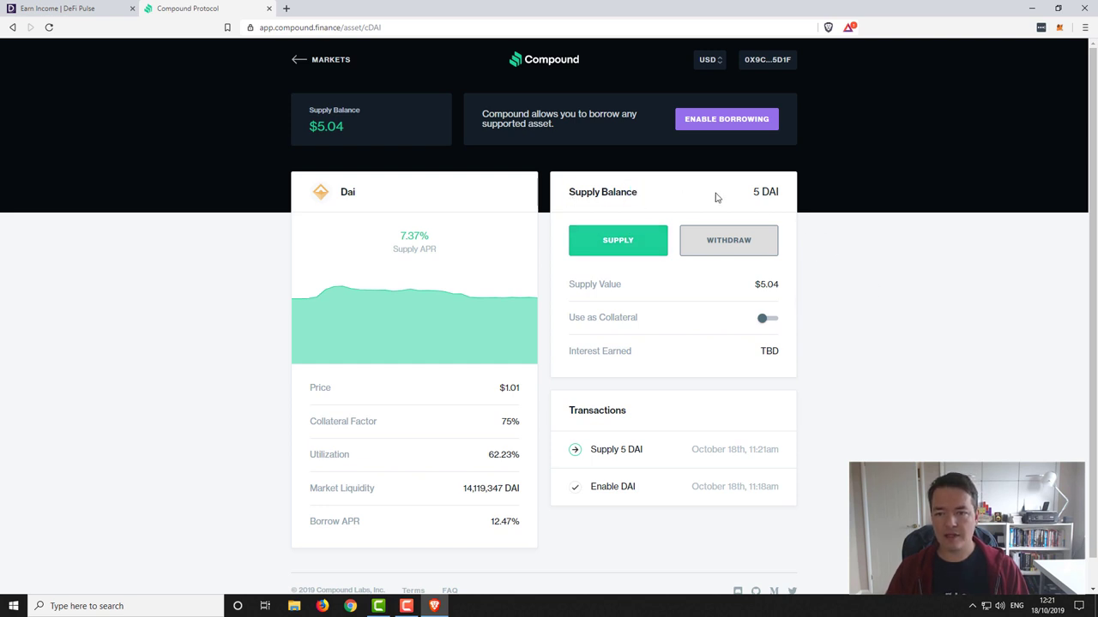
pyautogui.moveTo(748, 195); pyautogui.dragTo(769, 194)
pyautogui.click(780, 193)
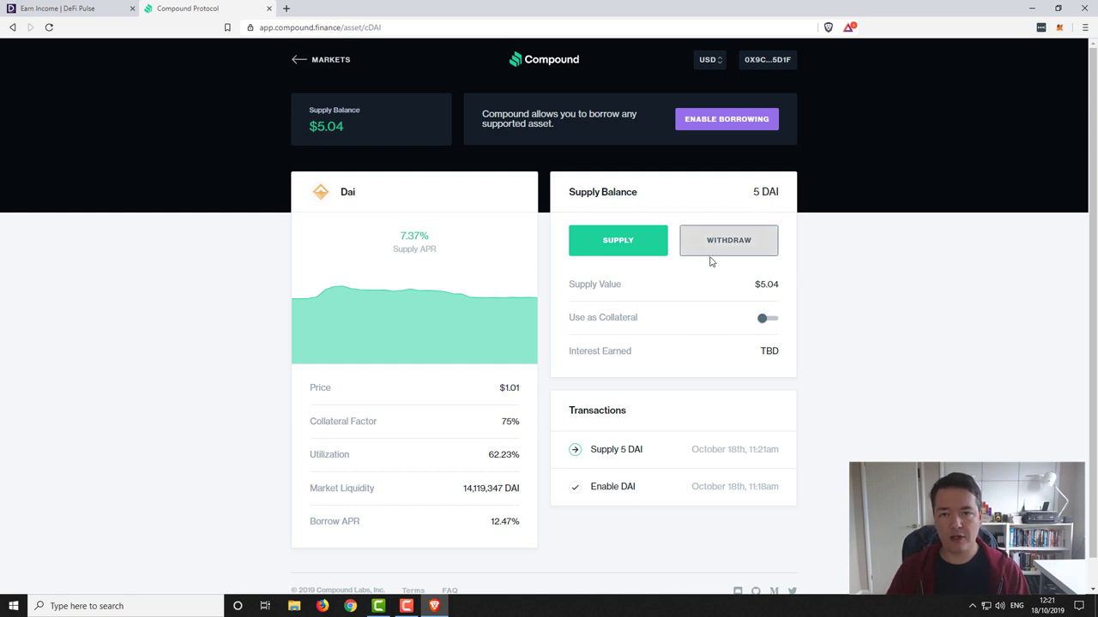
pyautogui.click(737, 253)
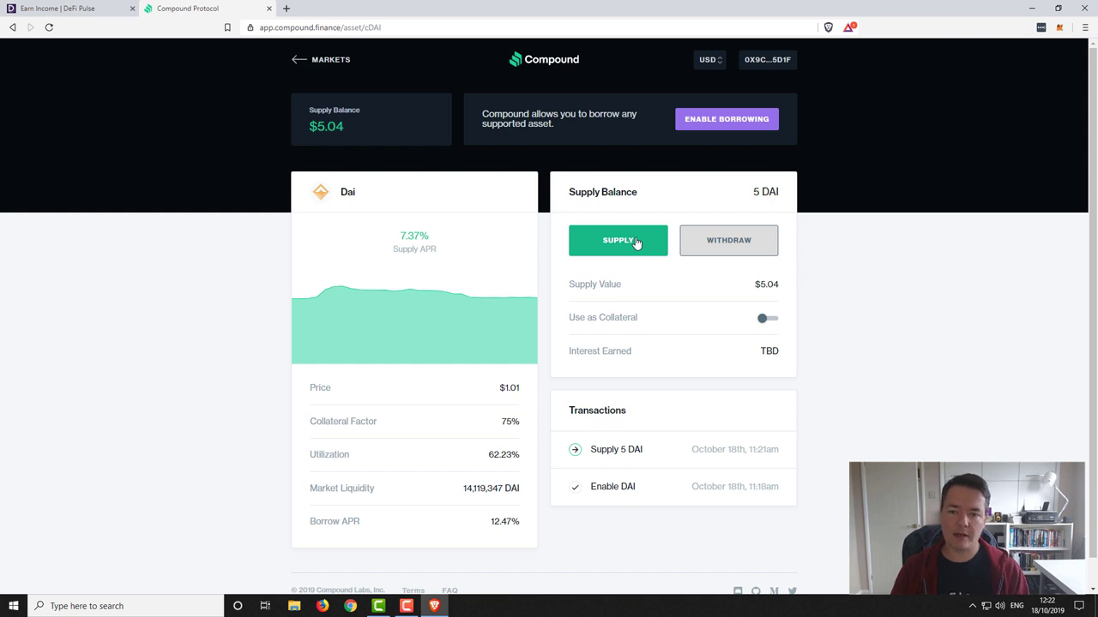
# Add the Compound Dai (cDAI) token to MetaMask by searching 'cdai' in Add Token
pyautogui.click(1060, 28)
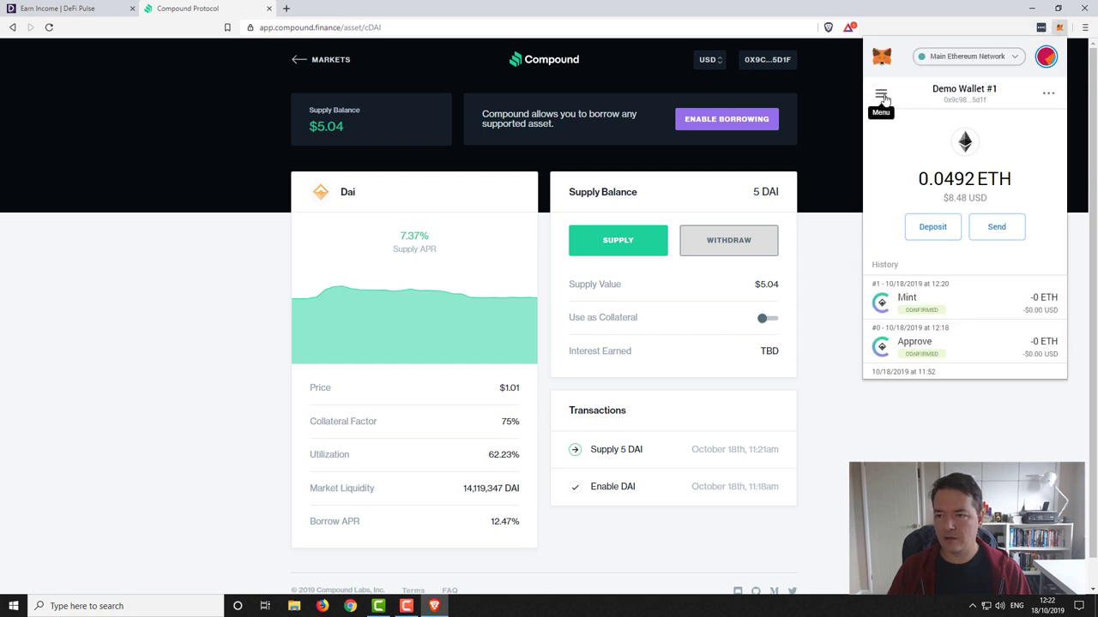
pyautogui.click(882, 95)
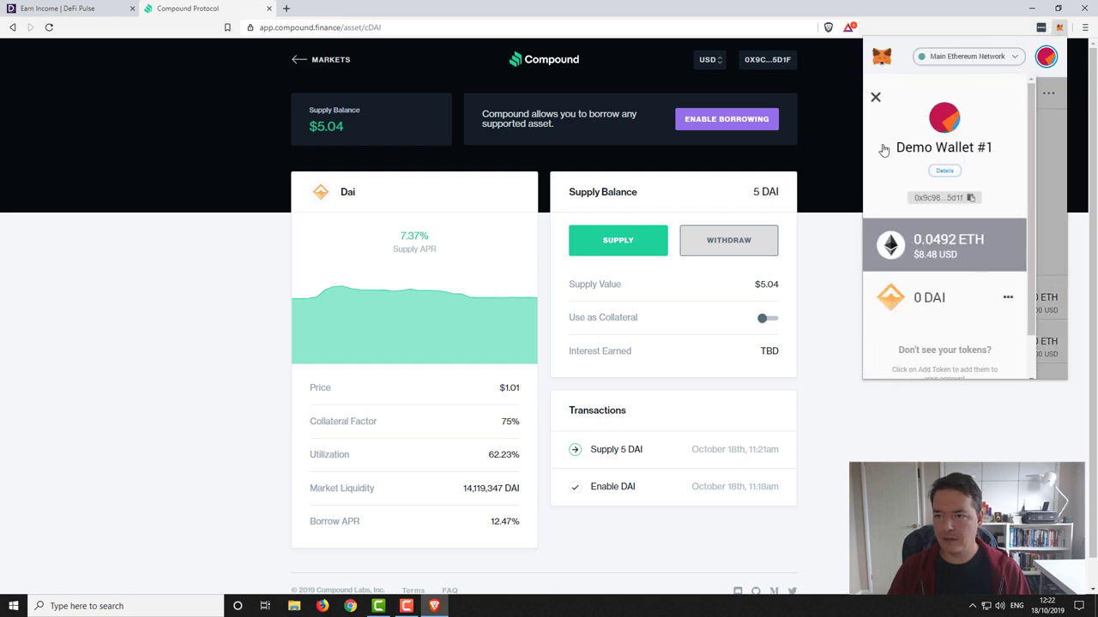
pyautogui.scroll(-1, 966, 315)
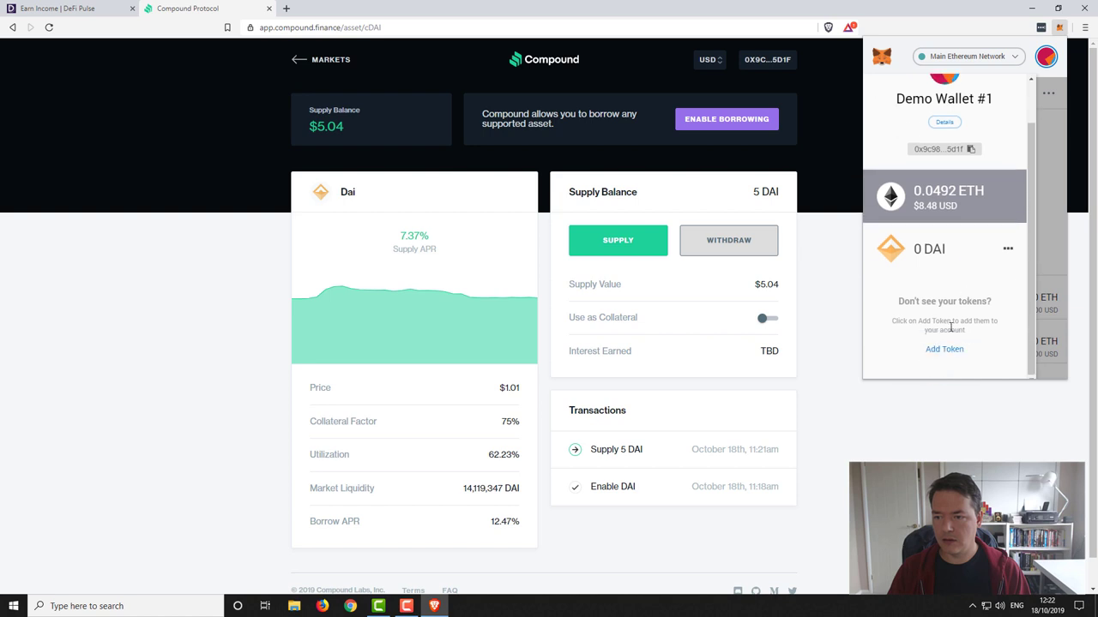
pyautogui.click(949, 353)
pyautogui.click(938, 160)
pyautogui.write('cdai')
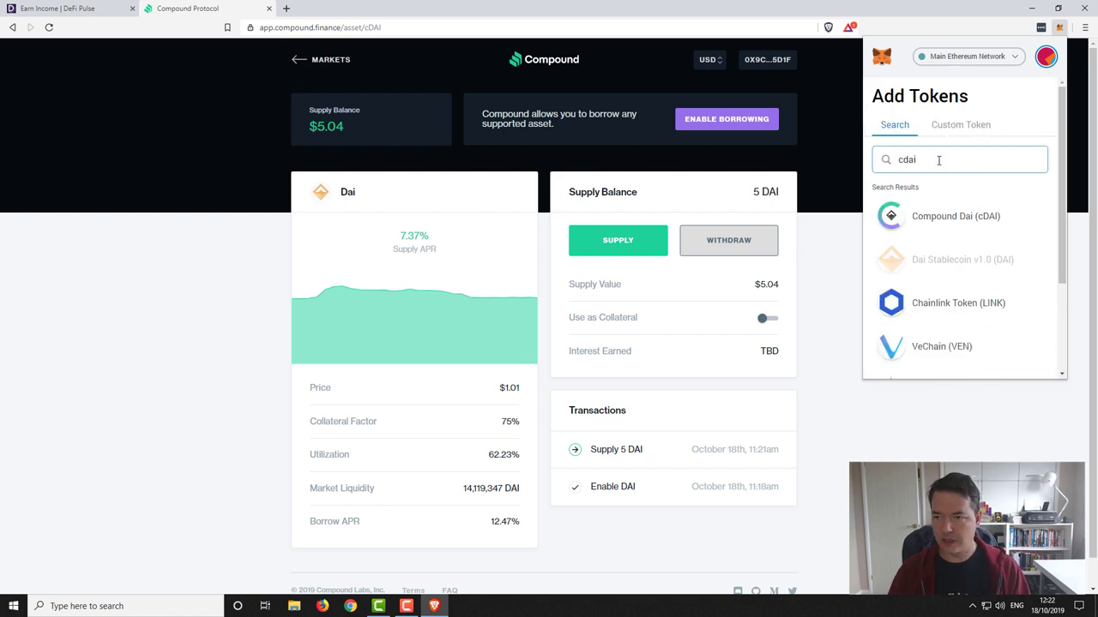
pyautogui.click(948, 218)
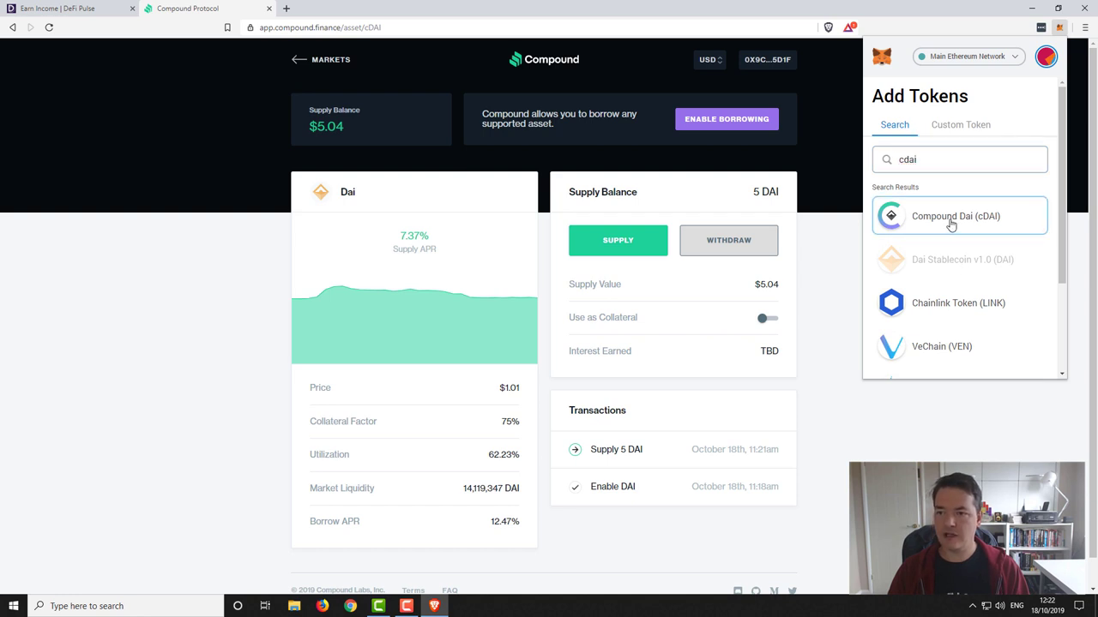
pyautogui.scroll(-3, 1054, 237)
pyautogui.click(1007, 353)
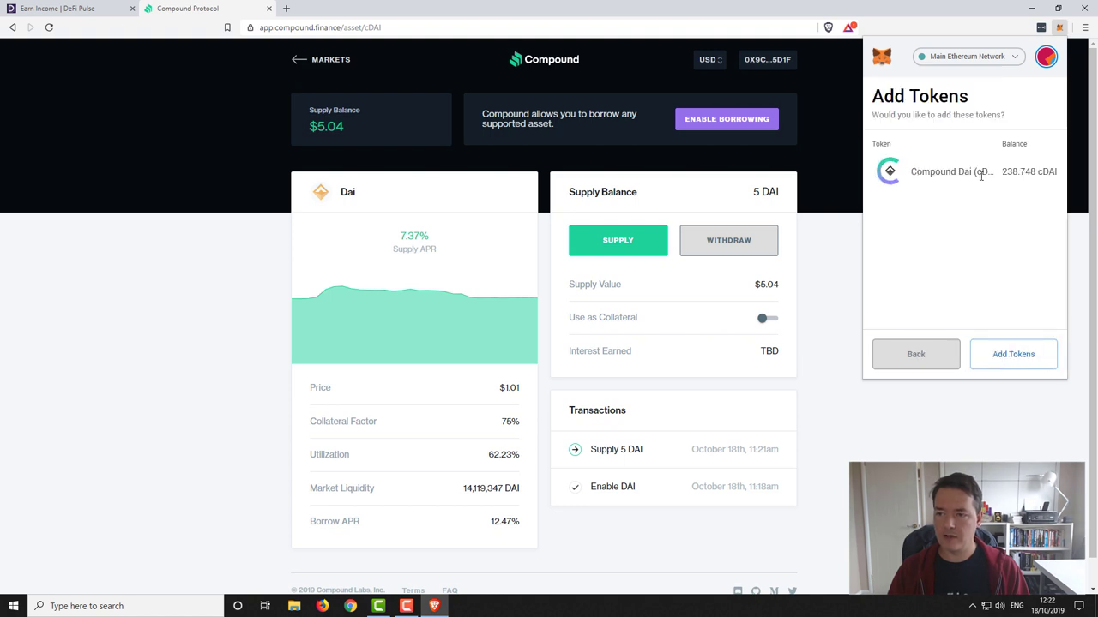
pyautogui.click(1006, 361)
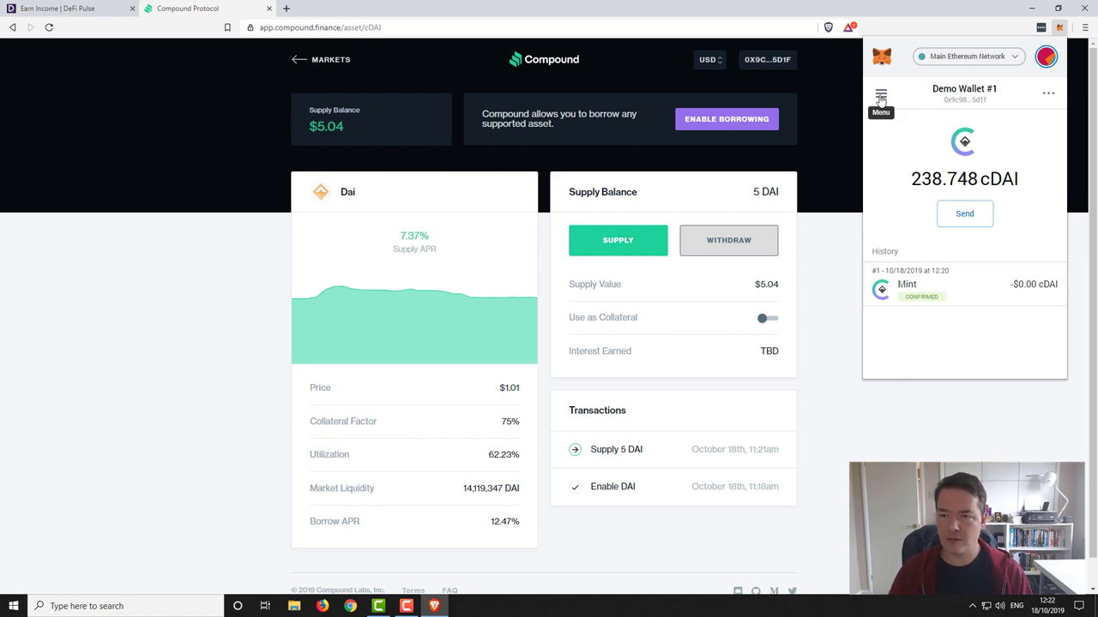
pyautogui.click(839, 269)
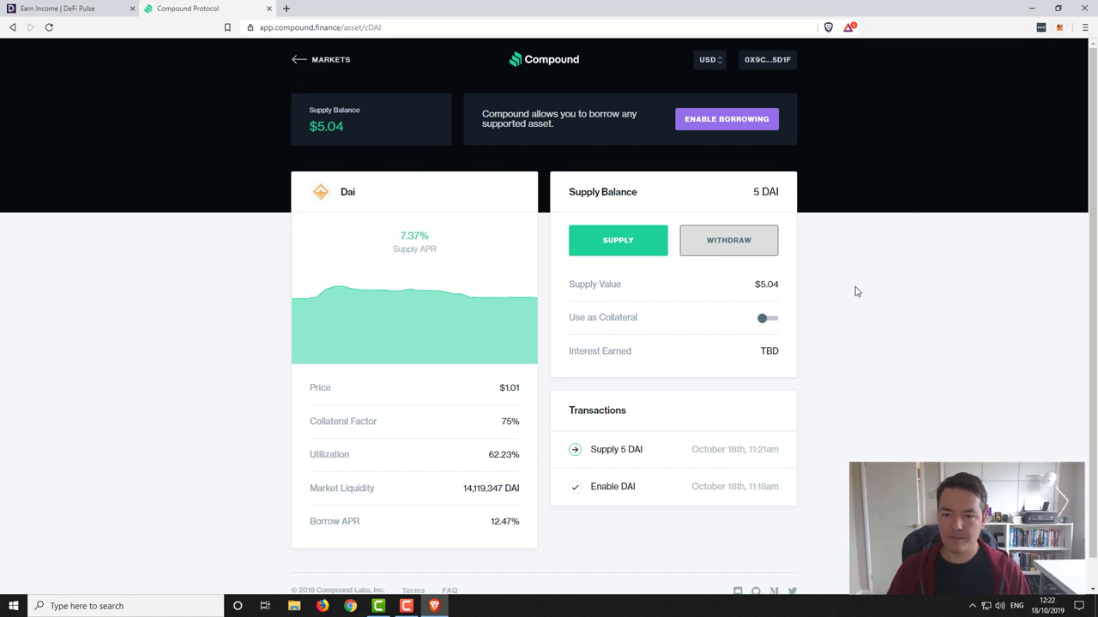
pyautogui.scroll(-1, 855, 285)
pyautogui.click(720, 224)
pyautogui.scroll(1, 817, 268)
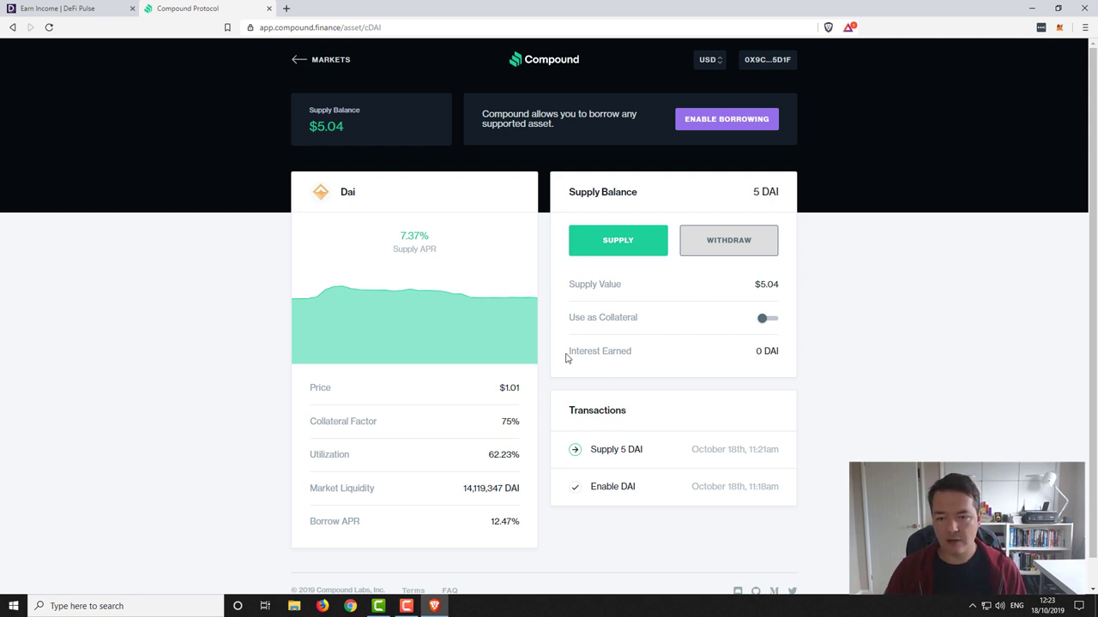
pyautogui.moveTo(621, 352); pyautogui.dragTo(630, 352)
pyautogui.click(626, 353)
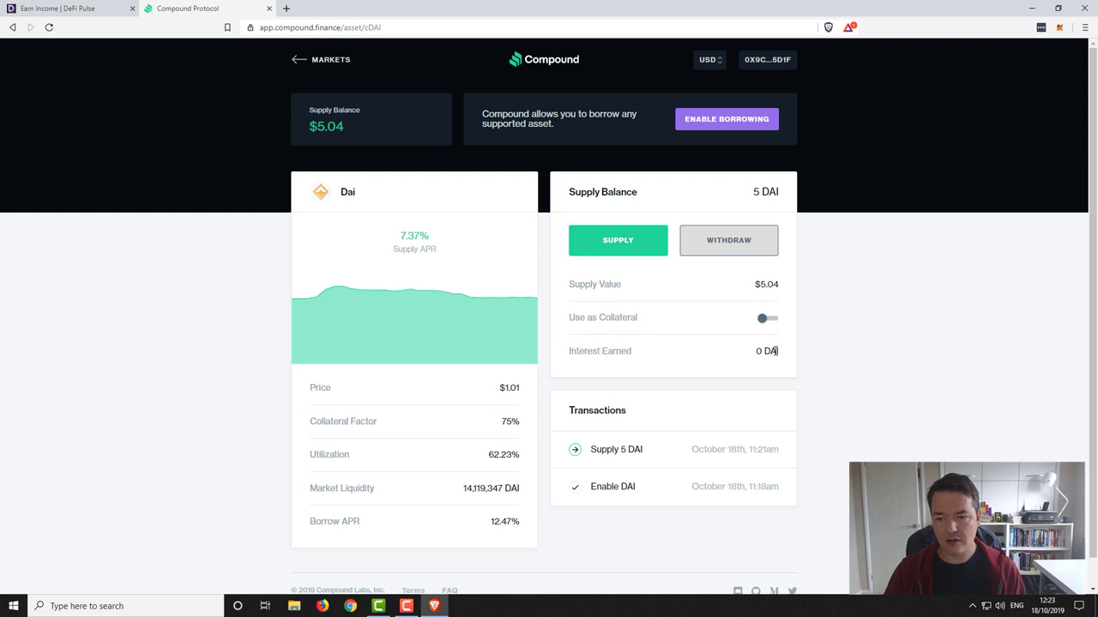
pyautogui.moveTo(758, 351); pyautogui.dragTo(779, 355)
pyautogui.click(819, 355)
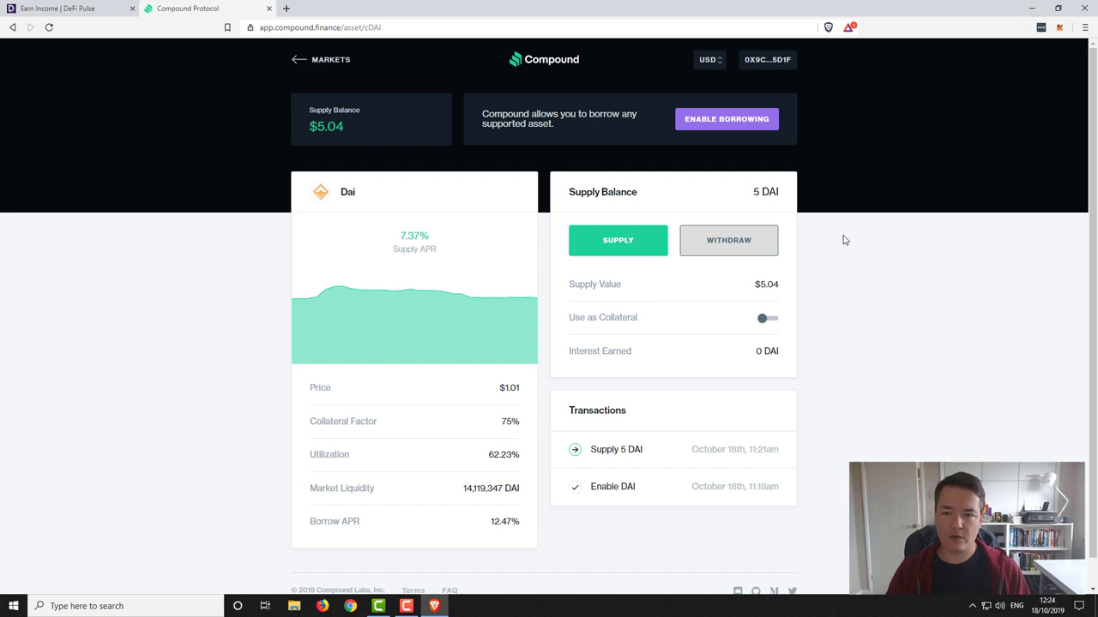
pyautogui.click(727, 242)
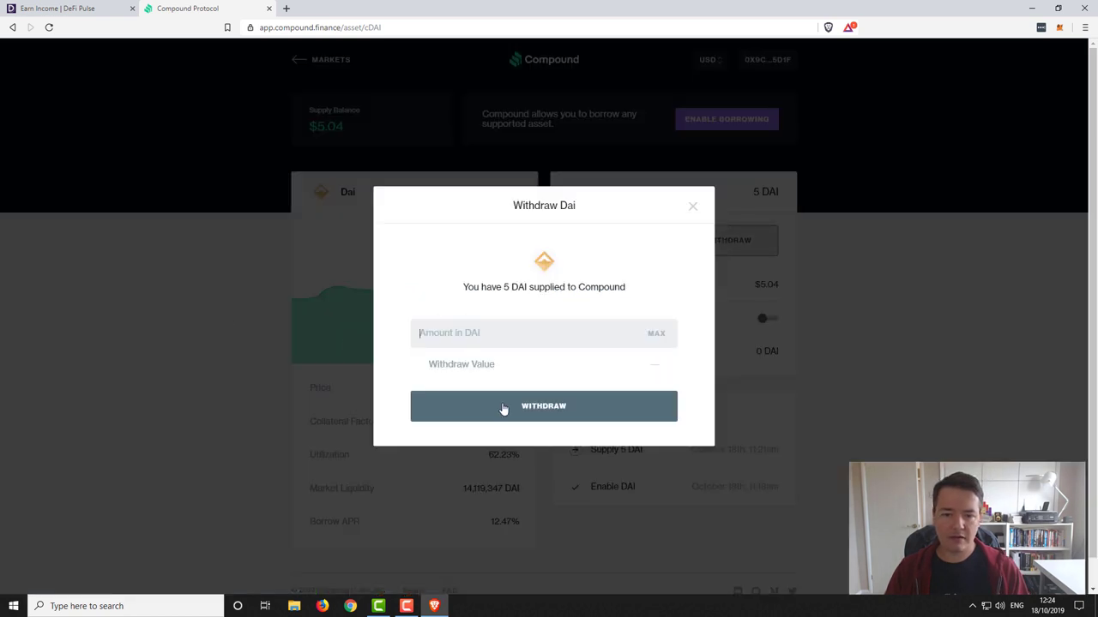
pyautogui.click(690, 208)
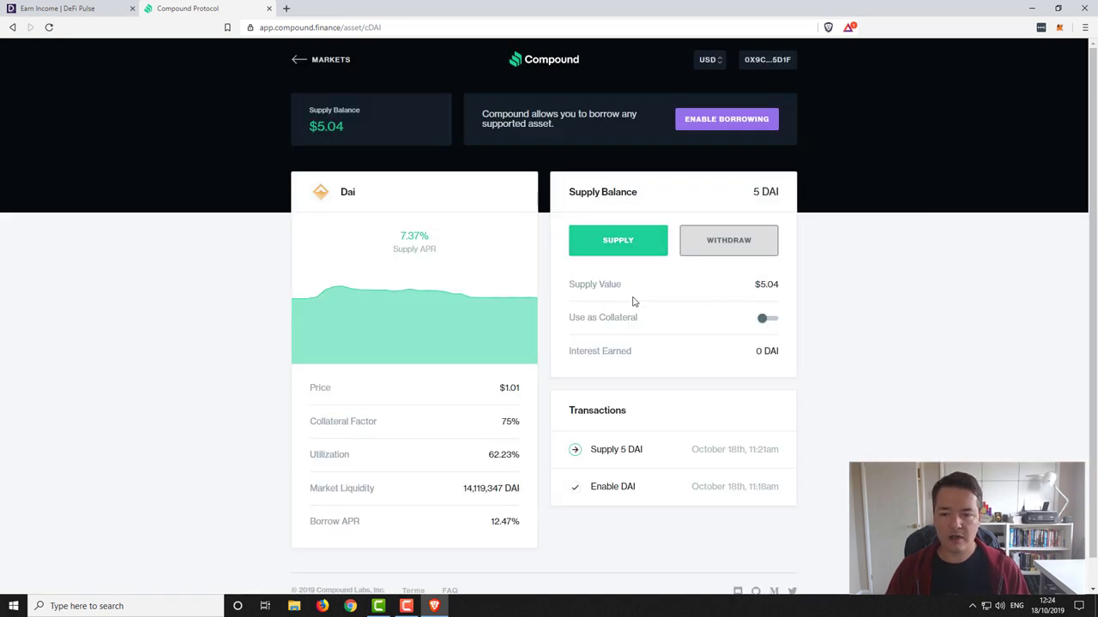
pyautogui.moveTo(570, 319); pyautogui.dragTo(640, 321)
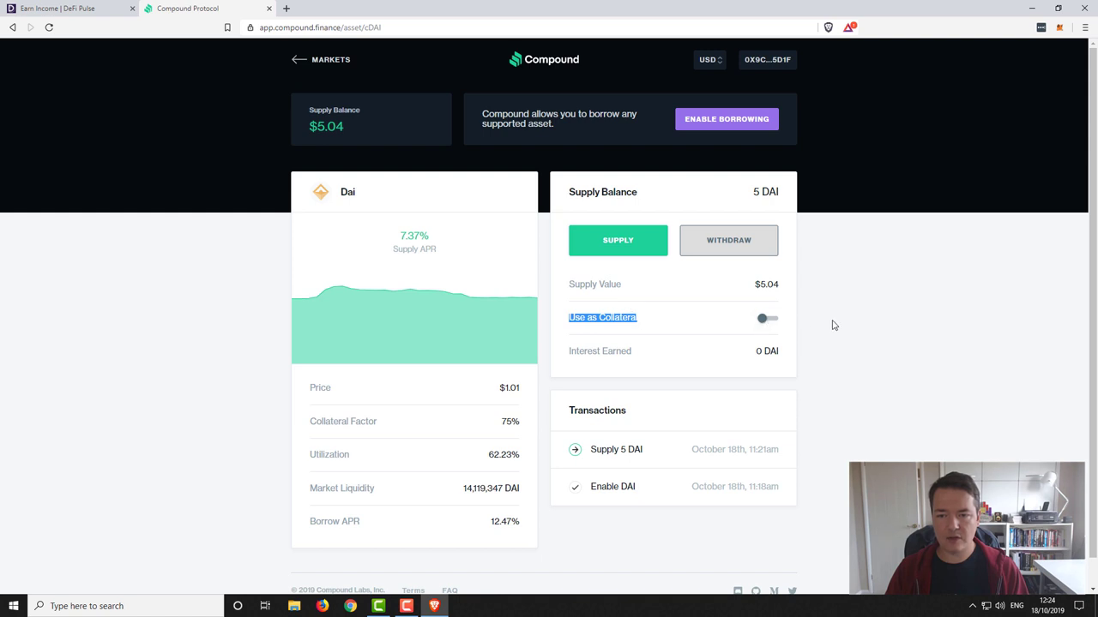
pyautogui.click(818, 280)
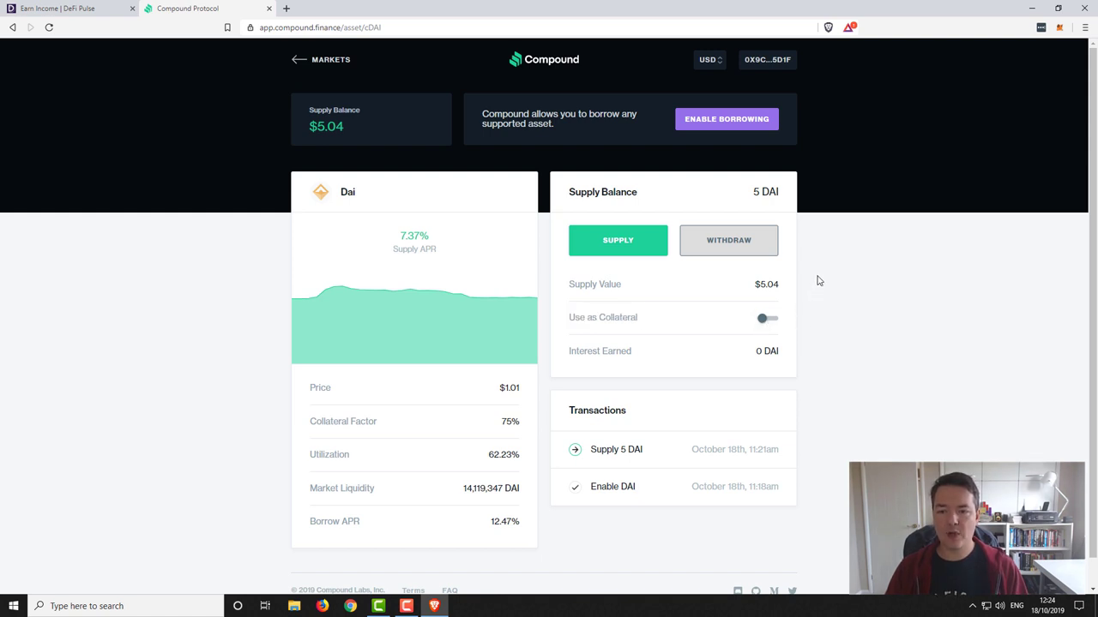